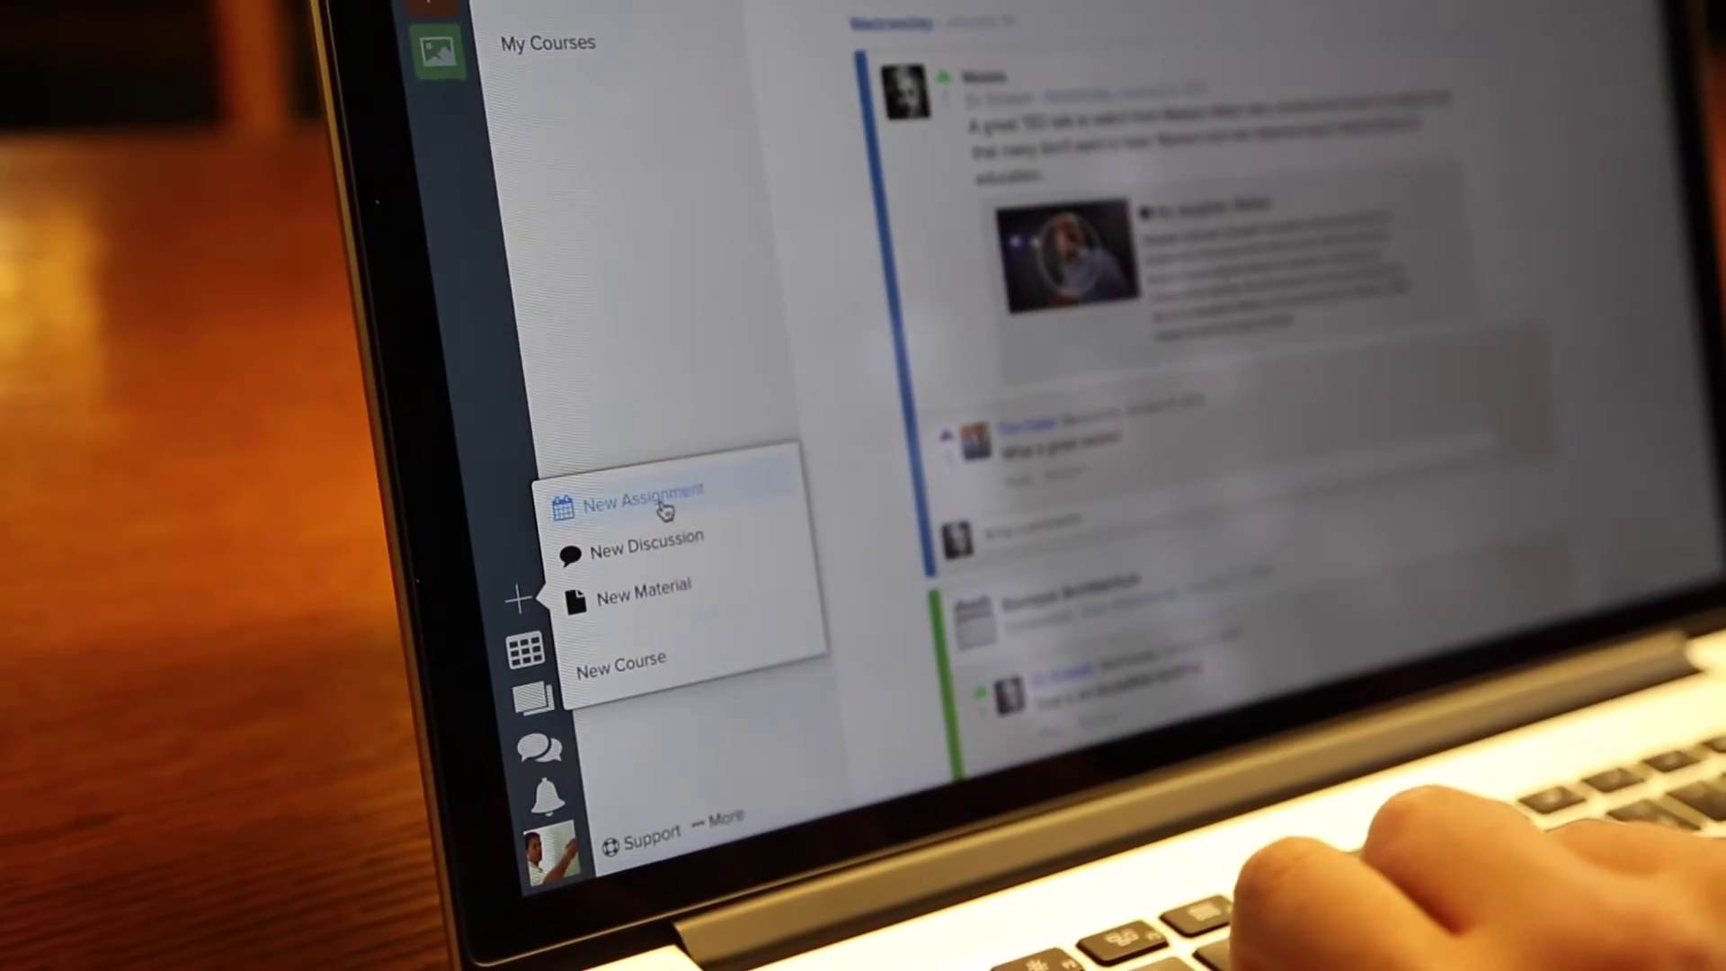
Step: Create a new assignment titled 'Current Event Film Project' and start adding a 'Current Events' type
click(674, 503)
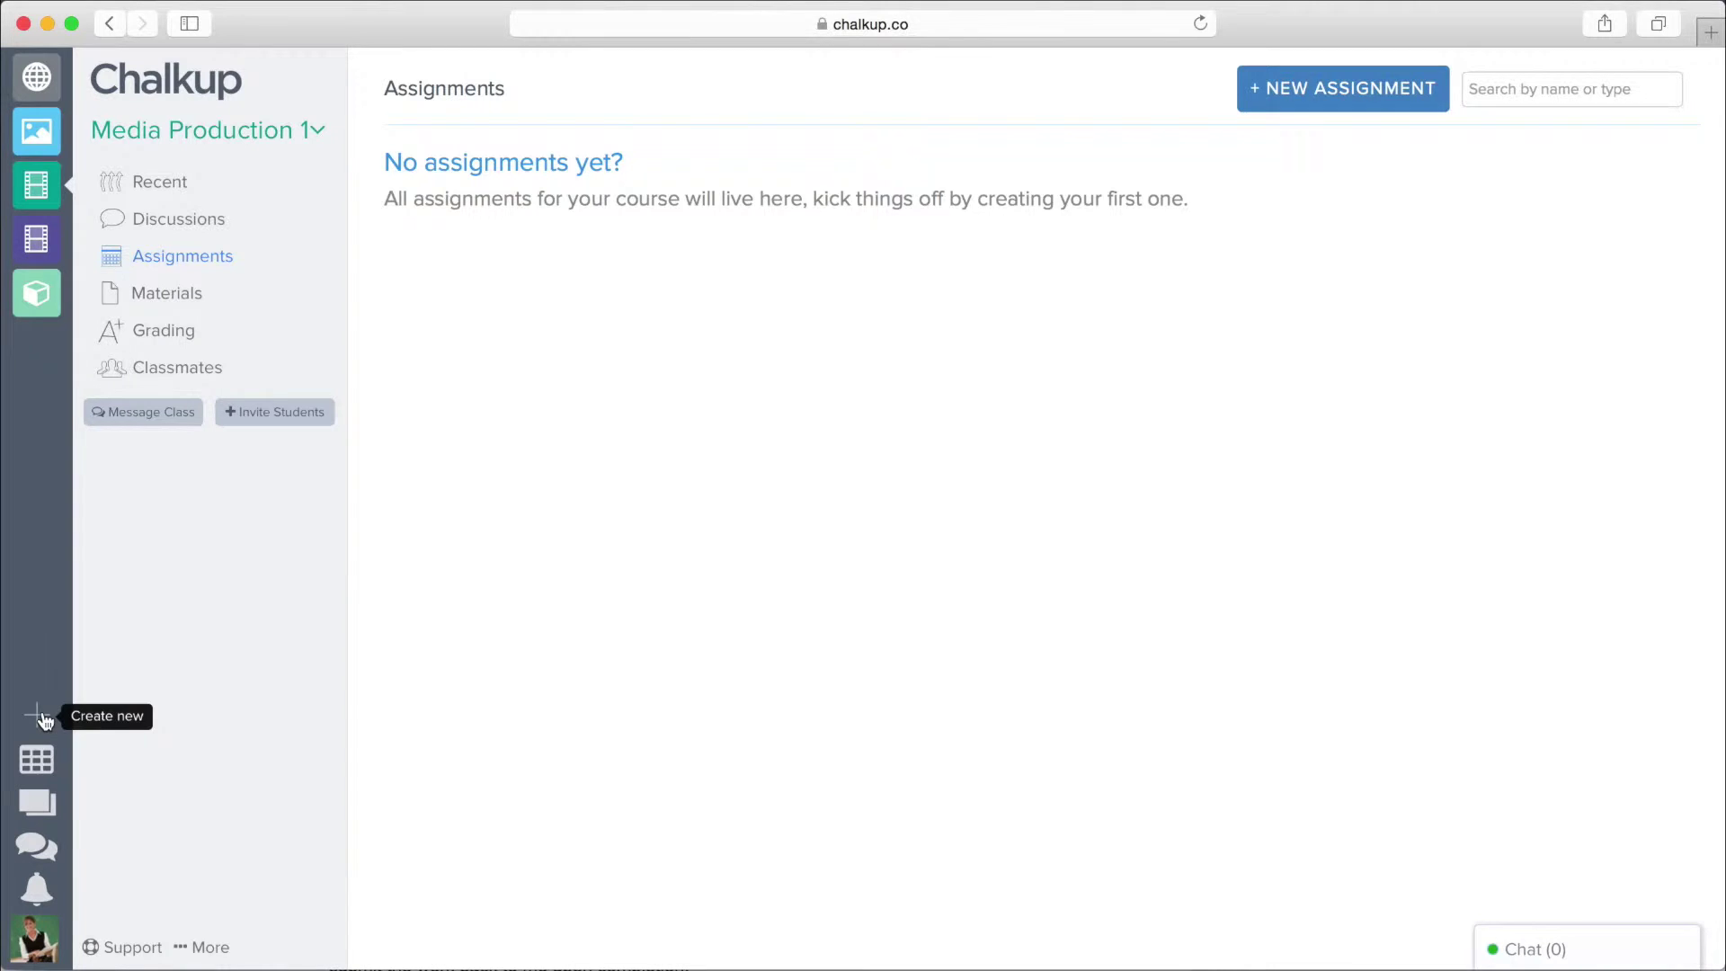
click(41, 718)
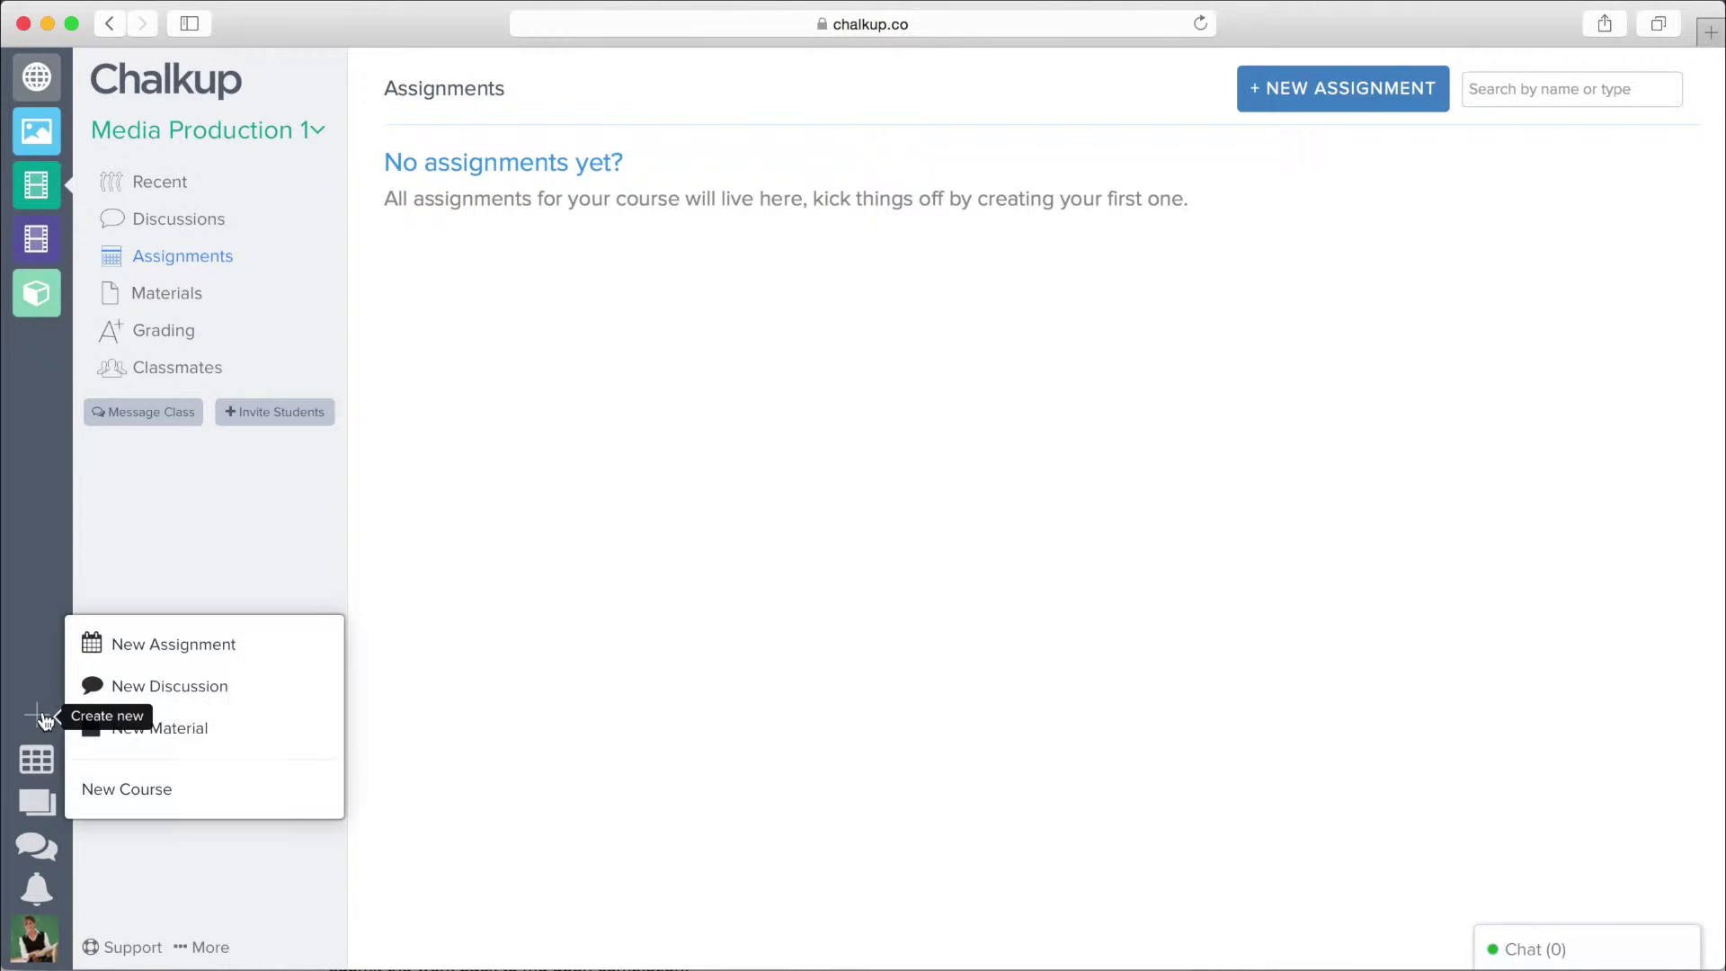
click(207, 647)
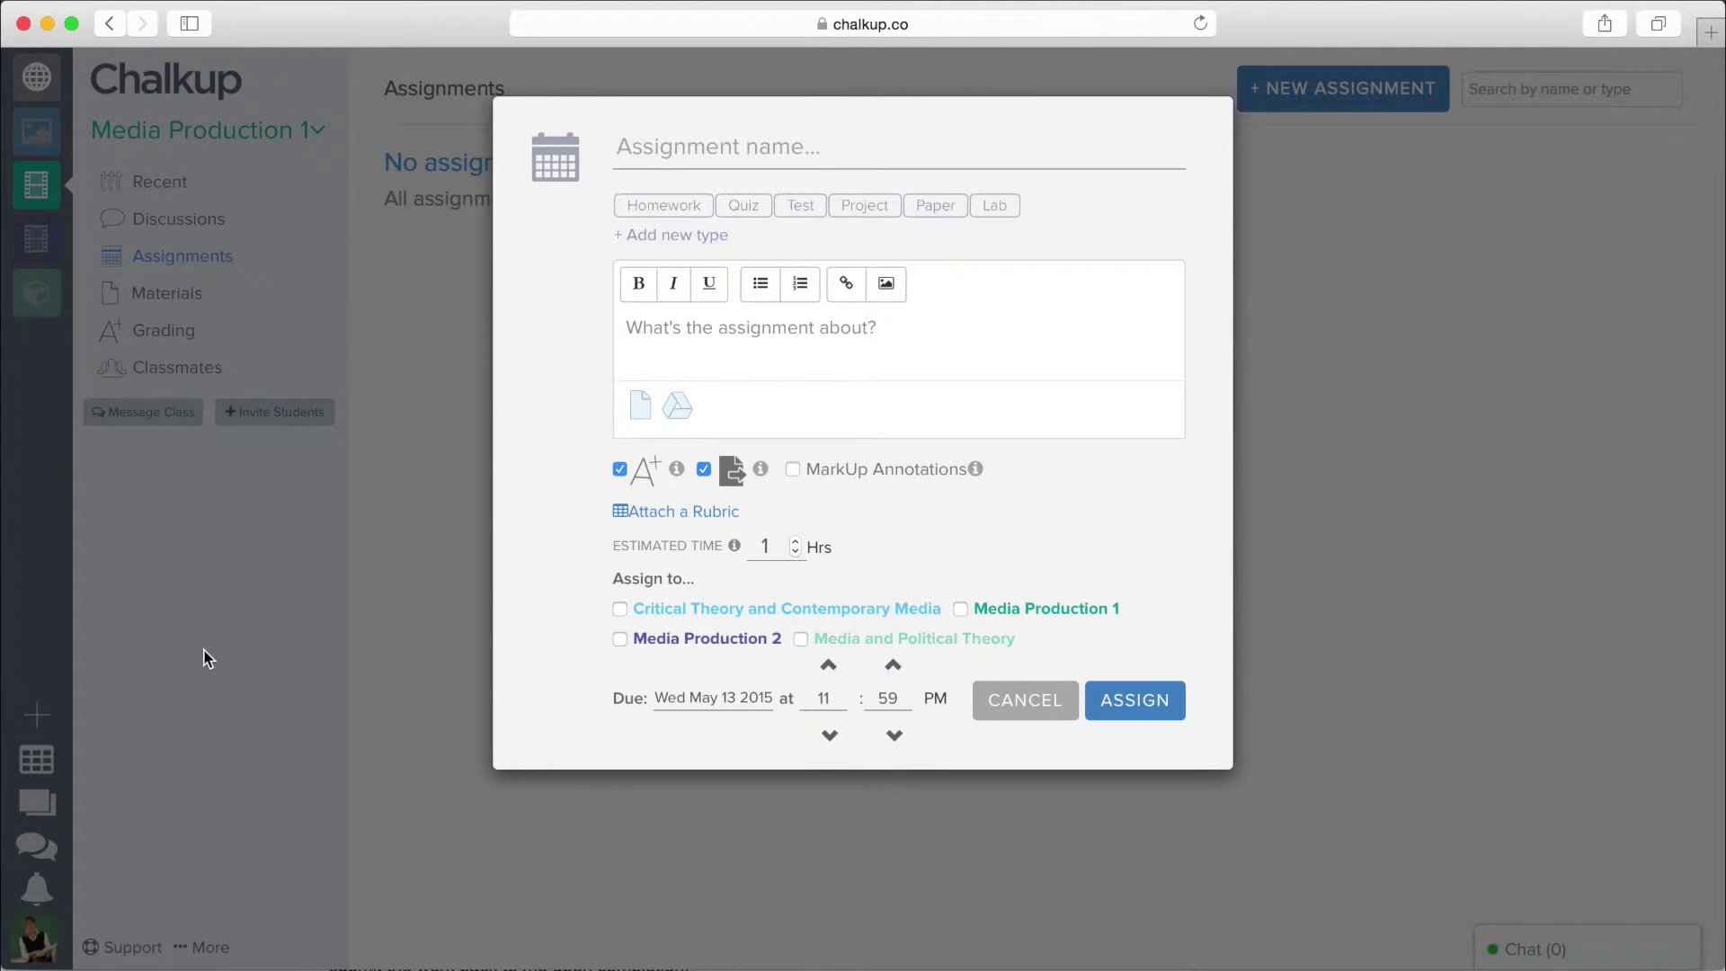
text(C)
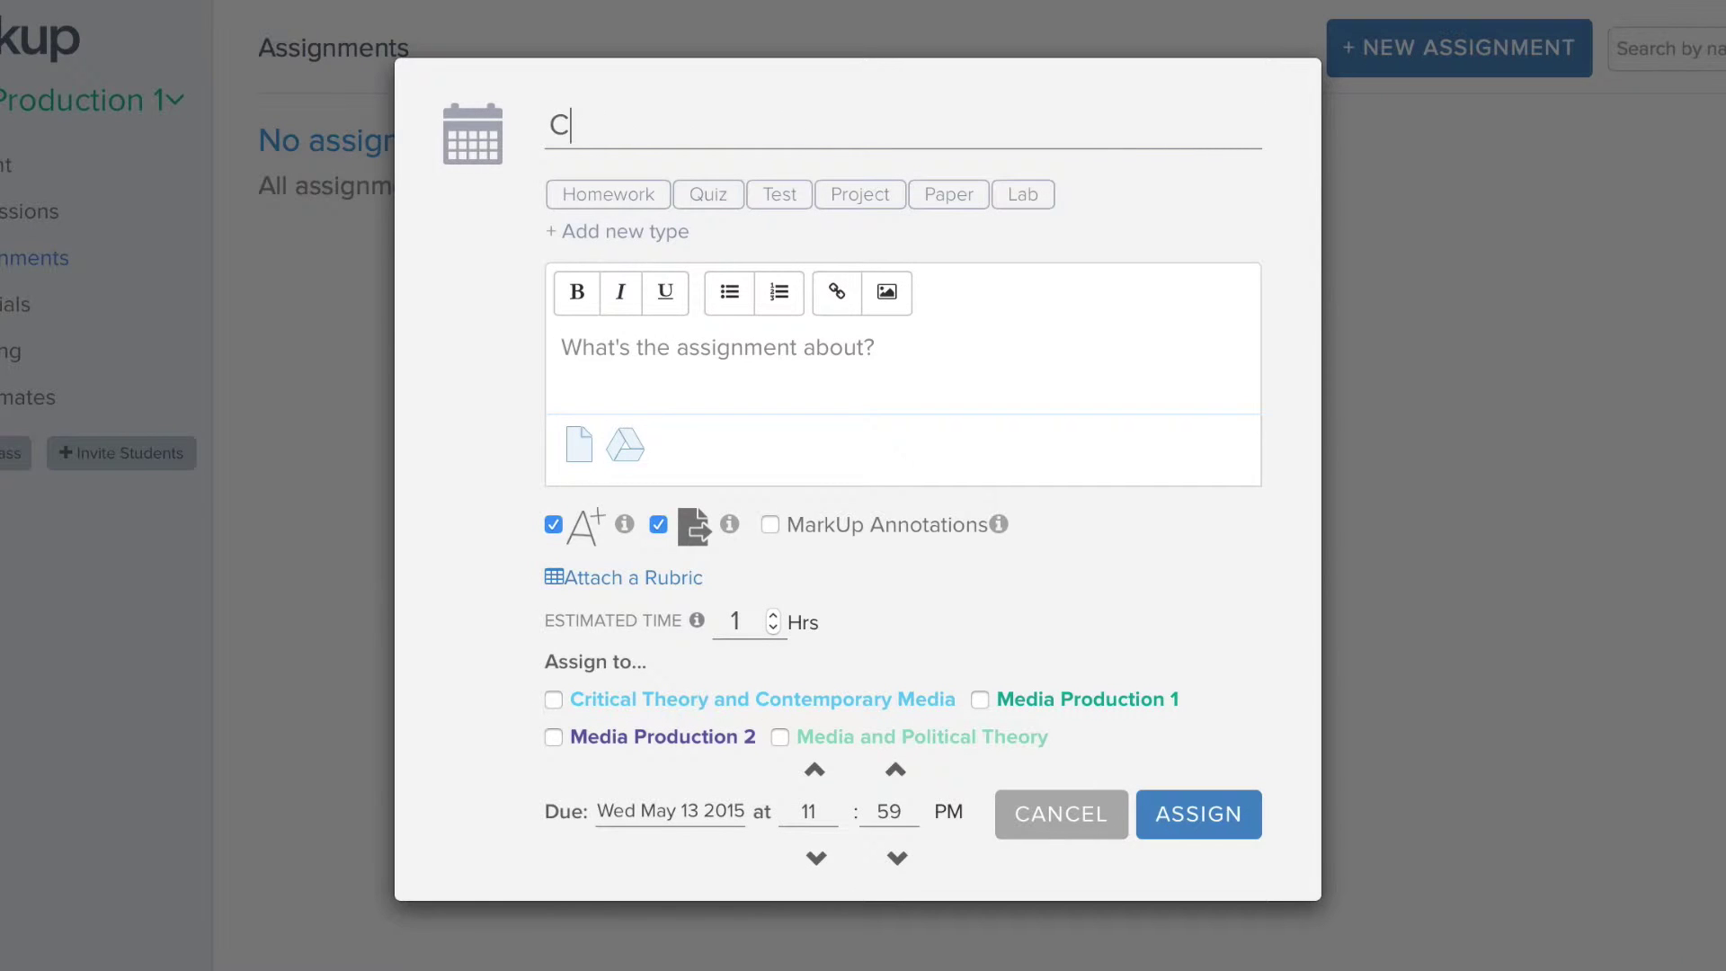
text(urrent Event )
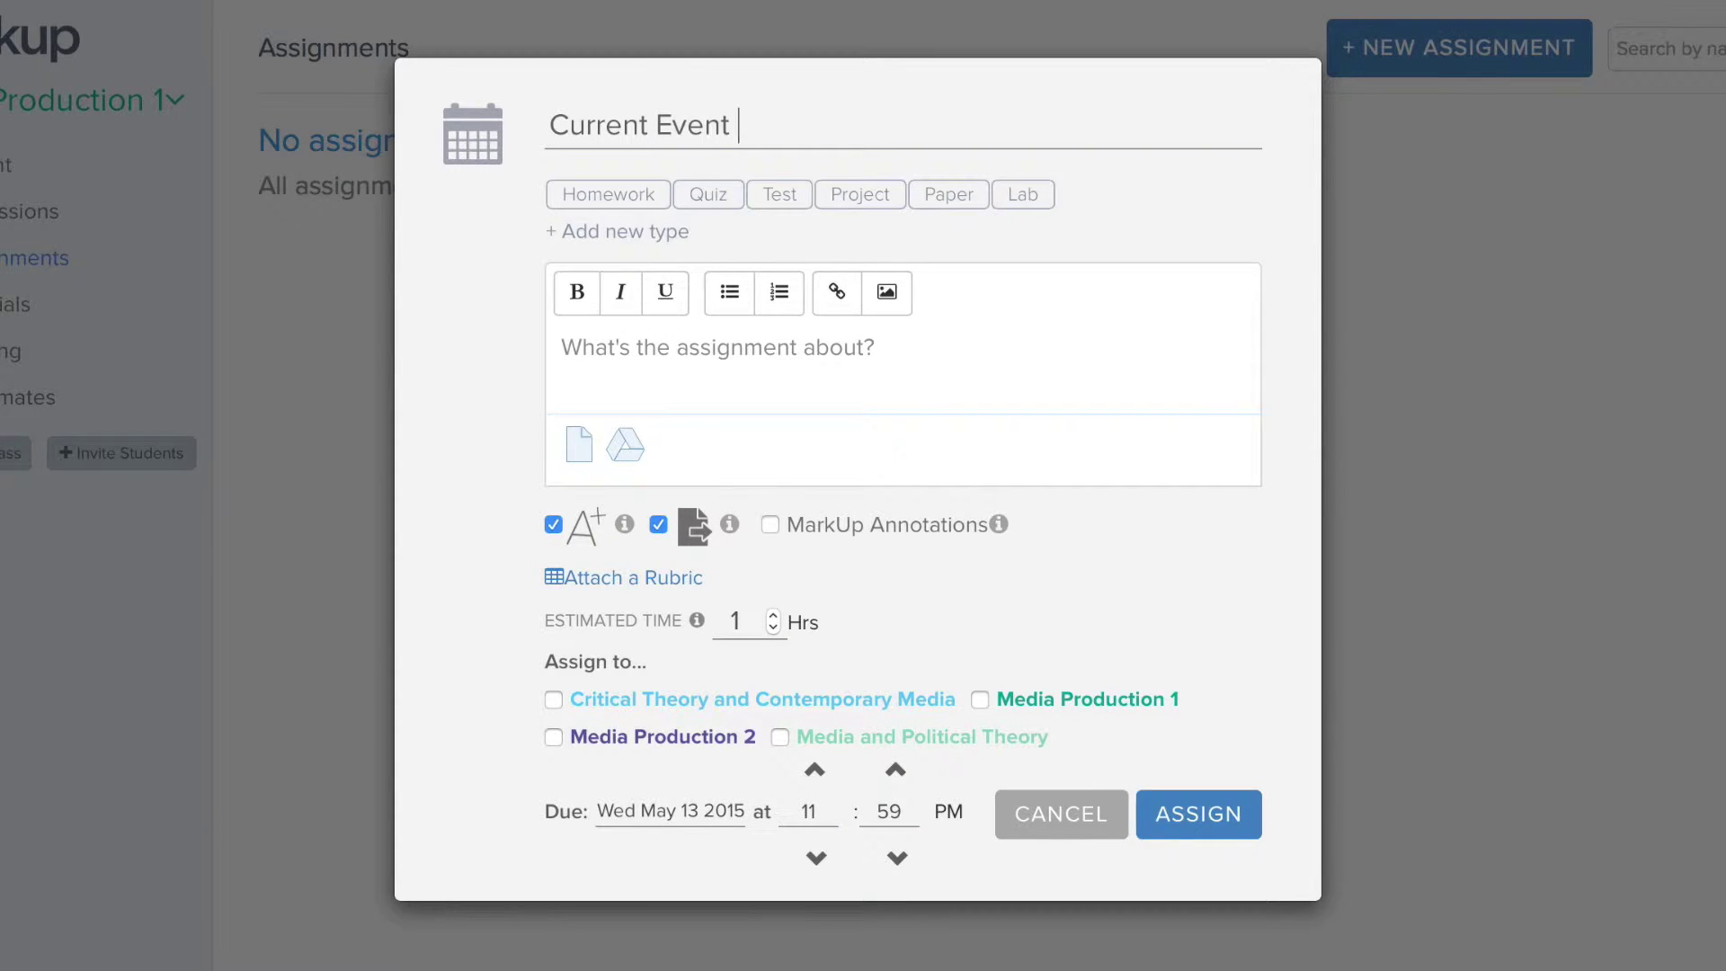
text(Film Pro)
text(ject)
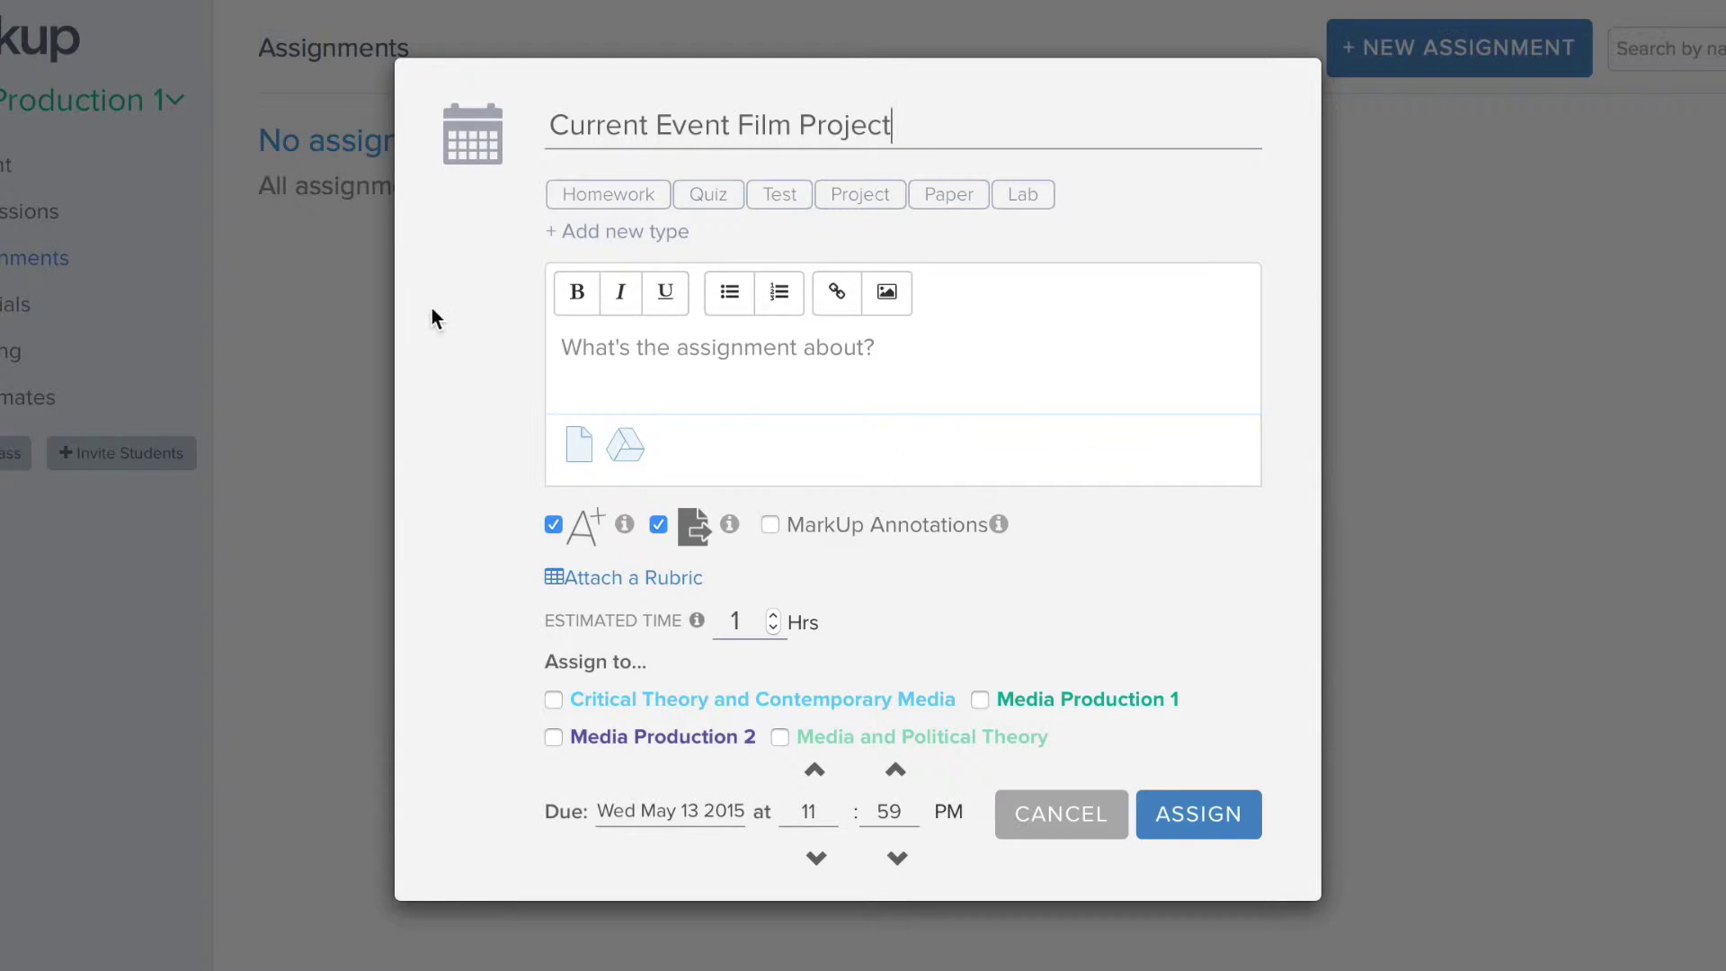
click(592, 241)
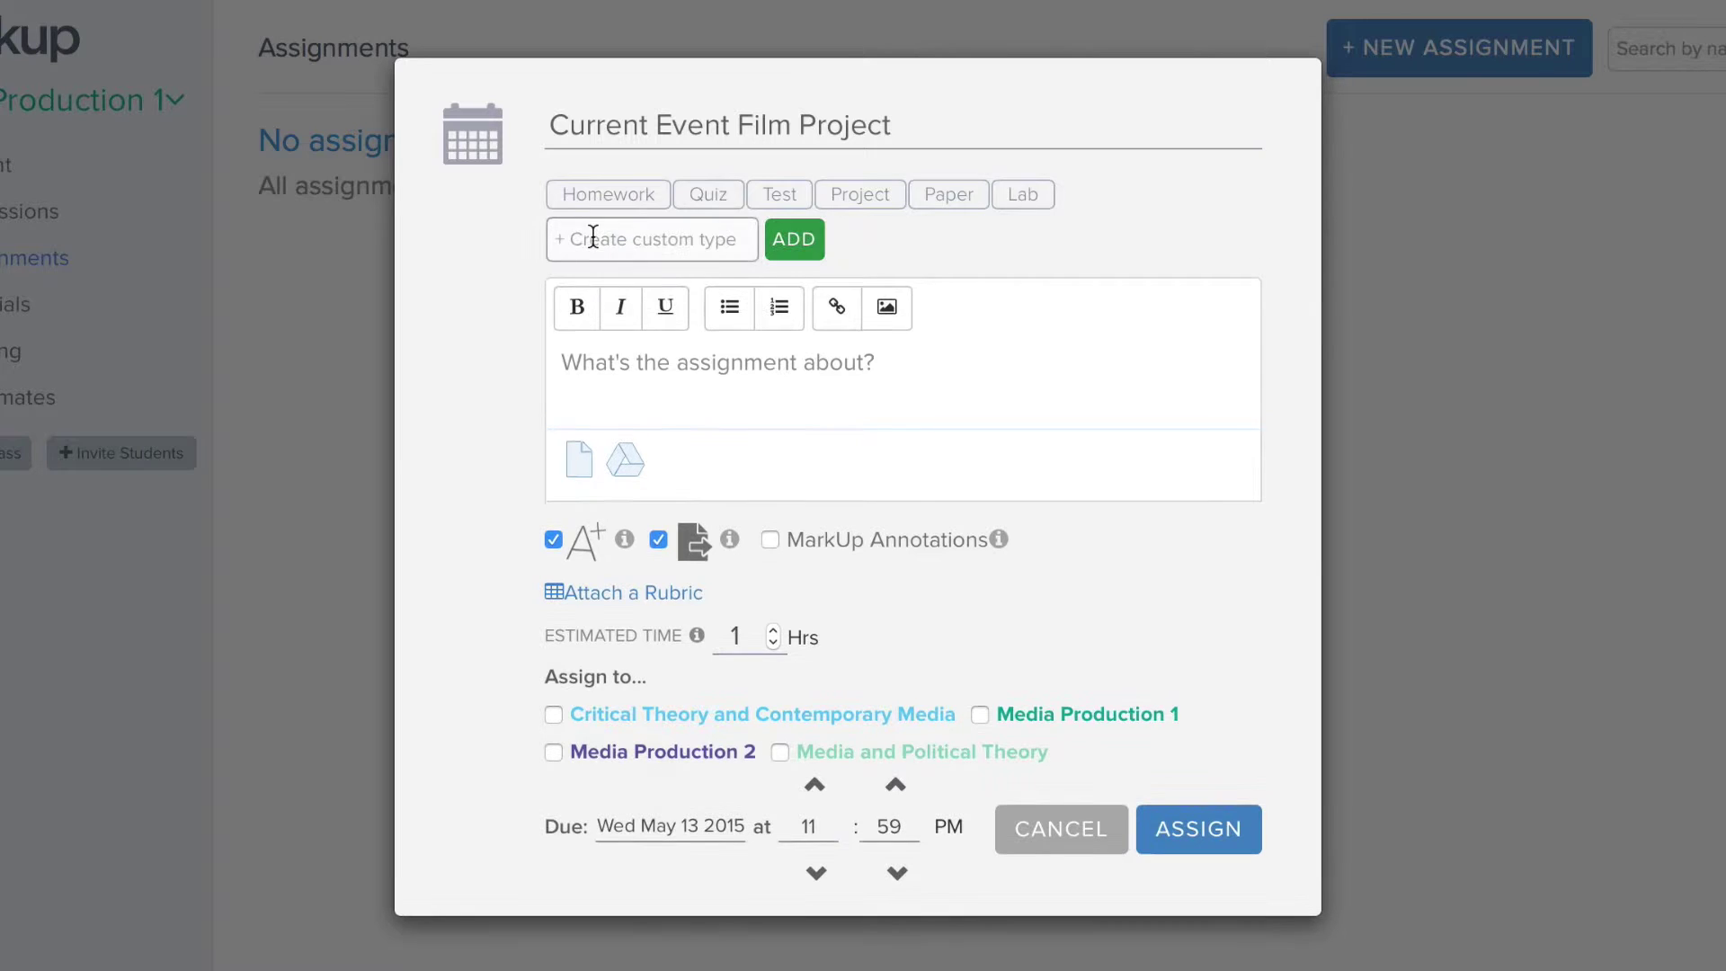
text(Current)
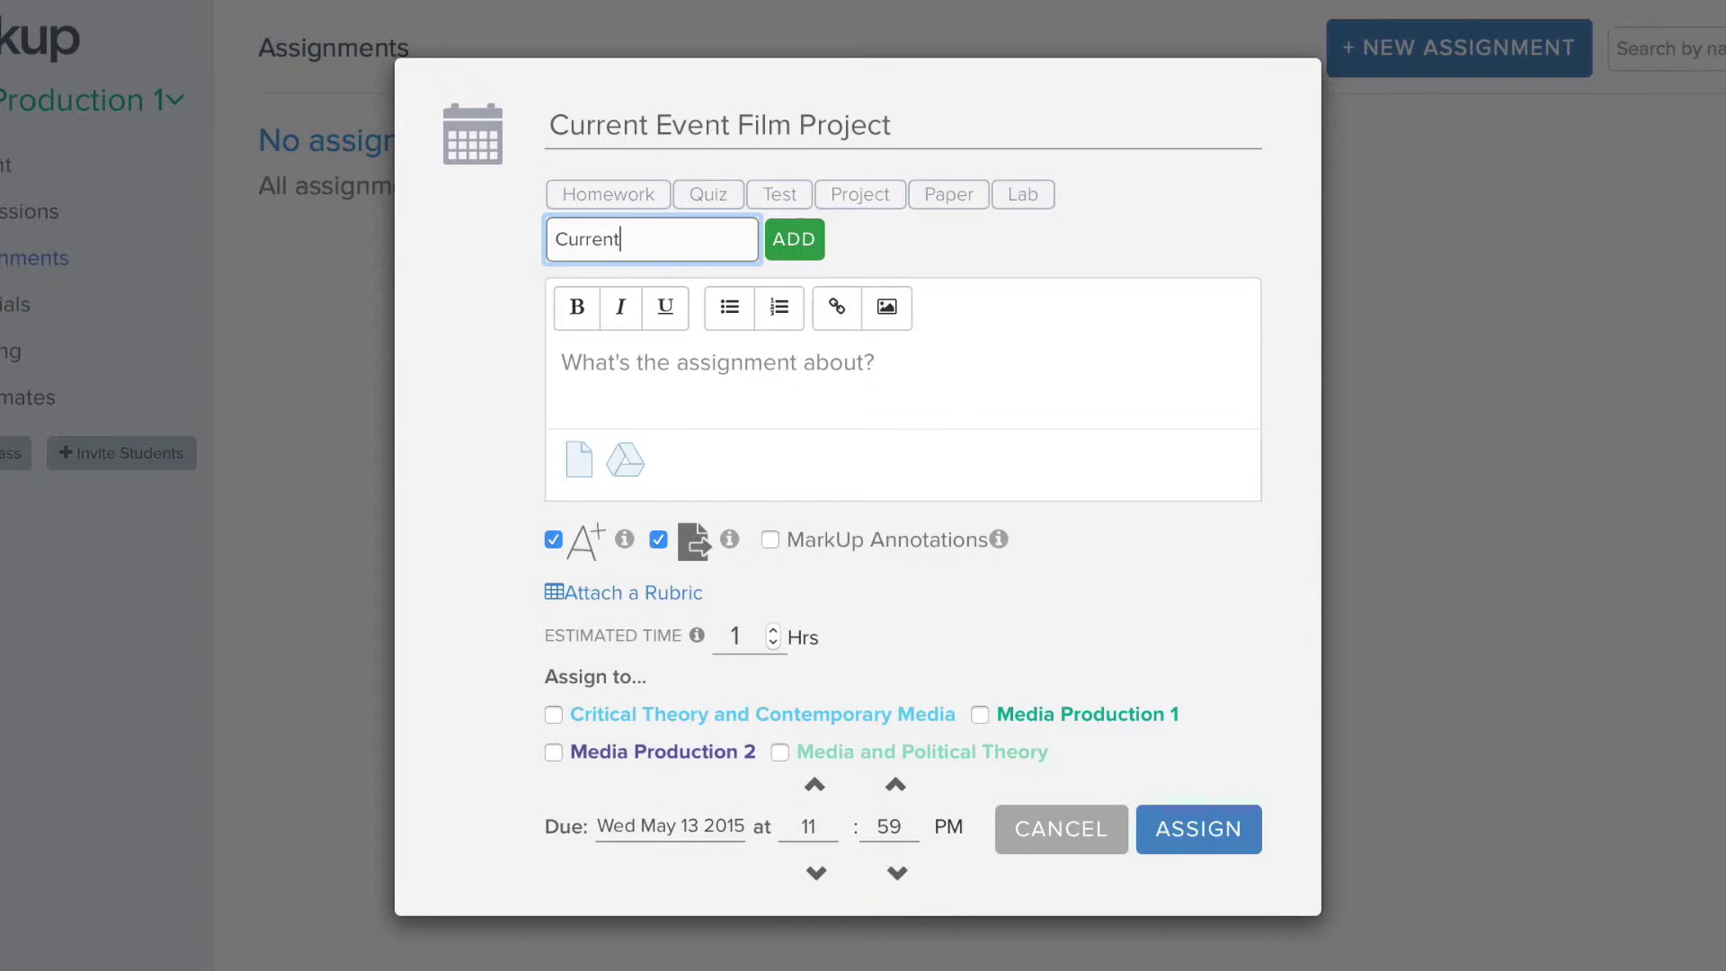
text( Events)
Step: Add the Current Events type and a movie description, then attach the Drive document and 2prompt-current-events.docx
click(796, 246)
click(697, 383)
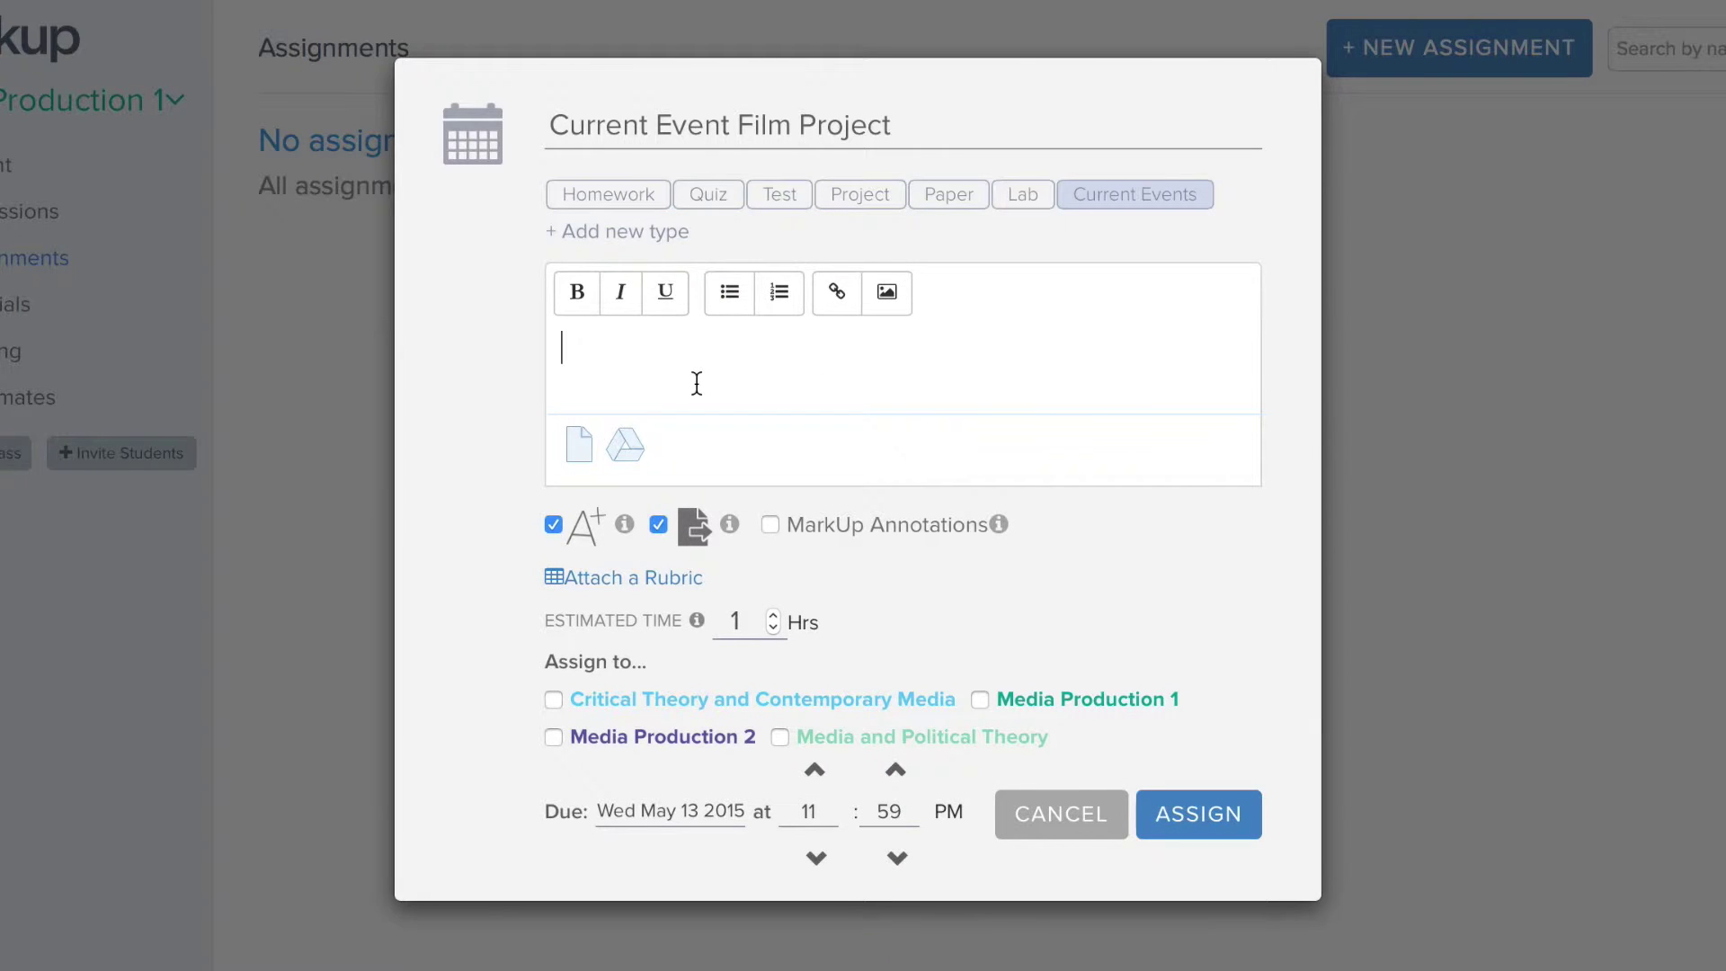
text(M)
text(ake a movie about a recent news story. Provide your own in-depth analysis on the topic. Find and interview supporting sources and create an alternative take on the story.)
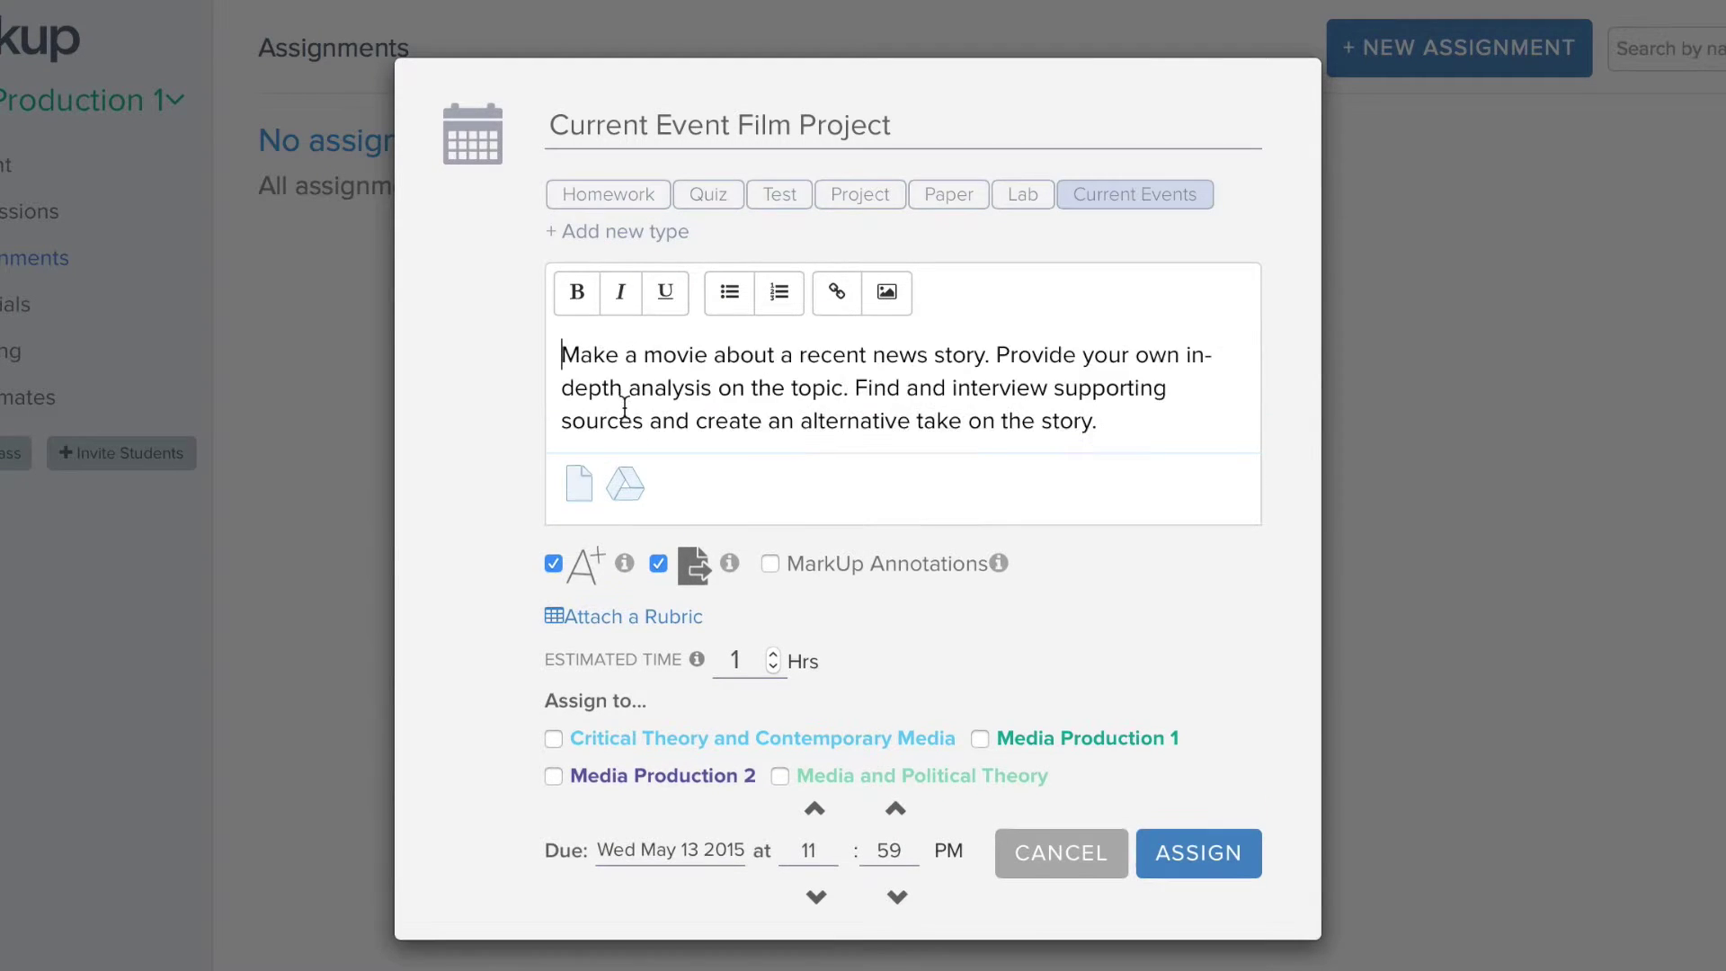
click(624, 485)
click(345, 483)
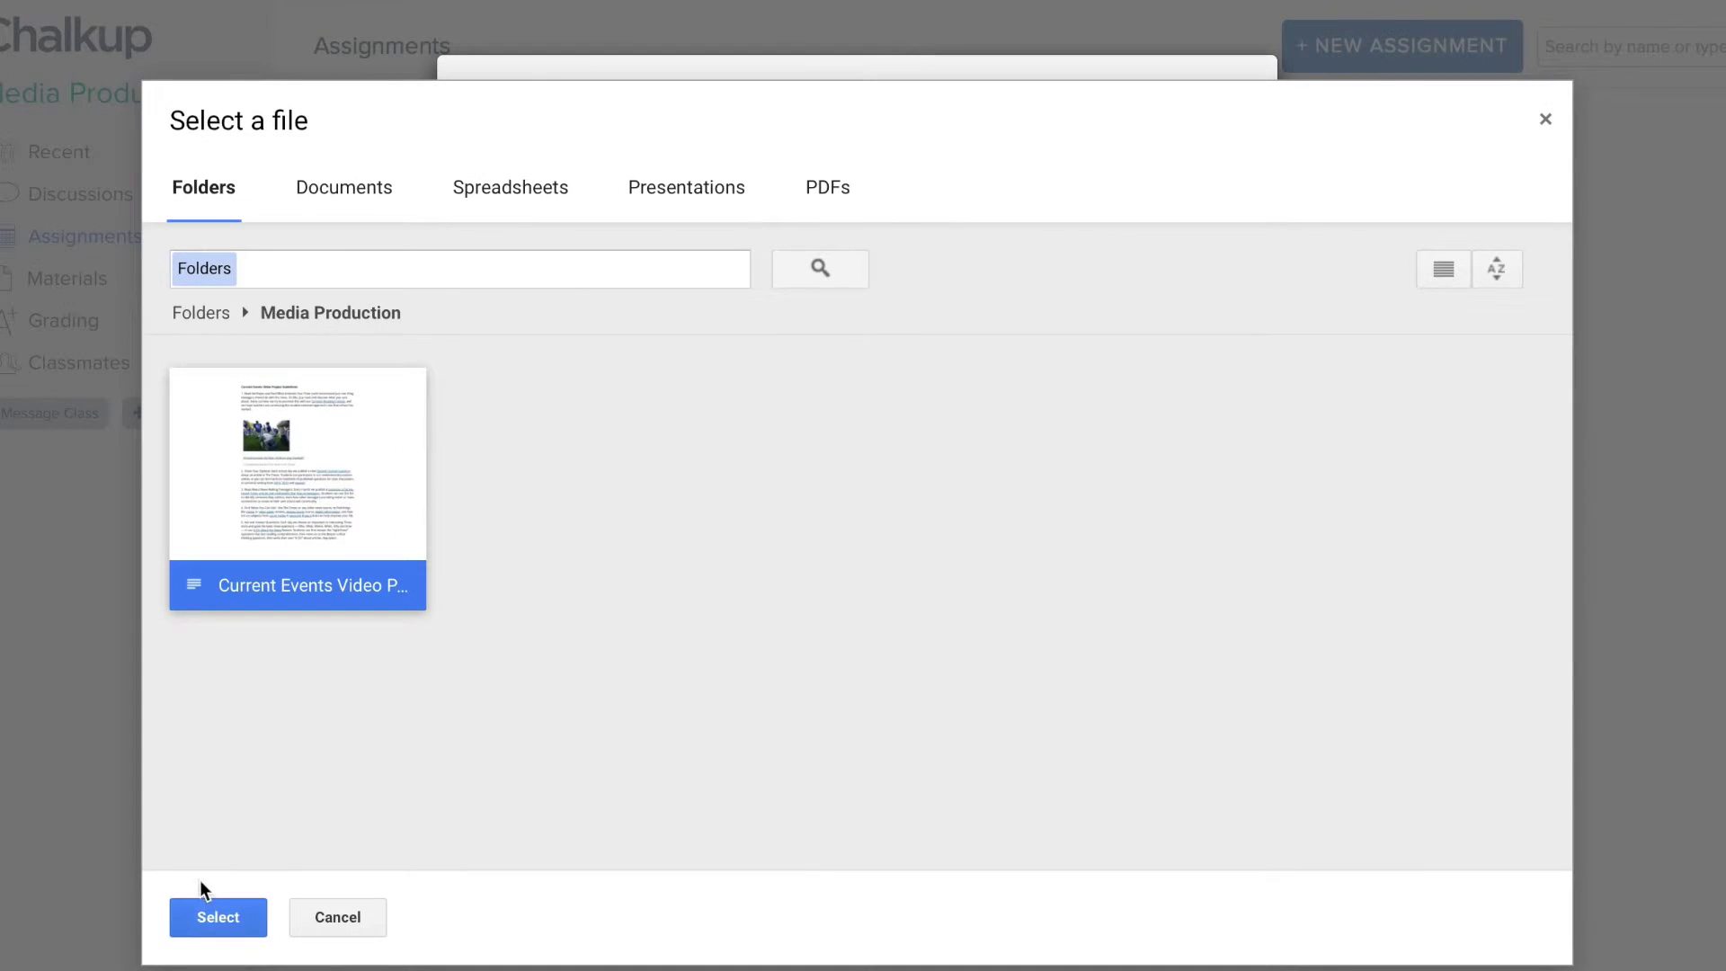
click(202, 914)
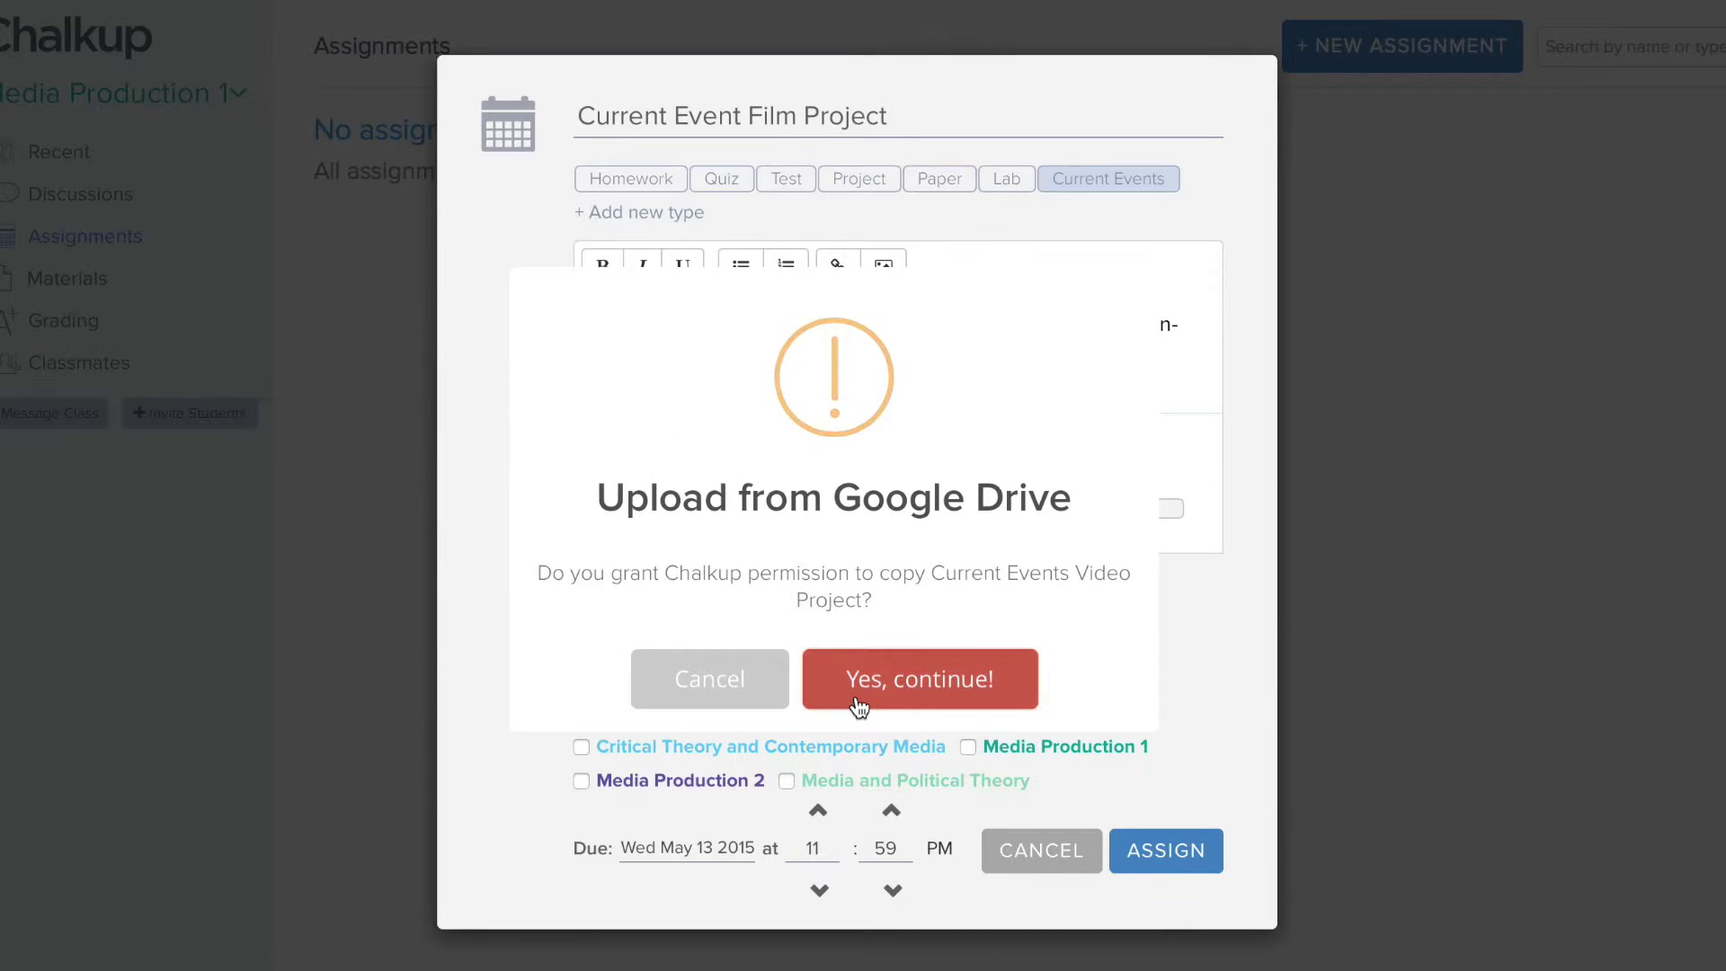
click(858, 707)
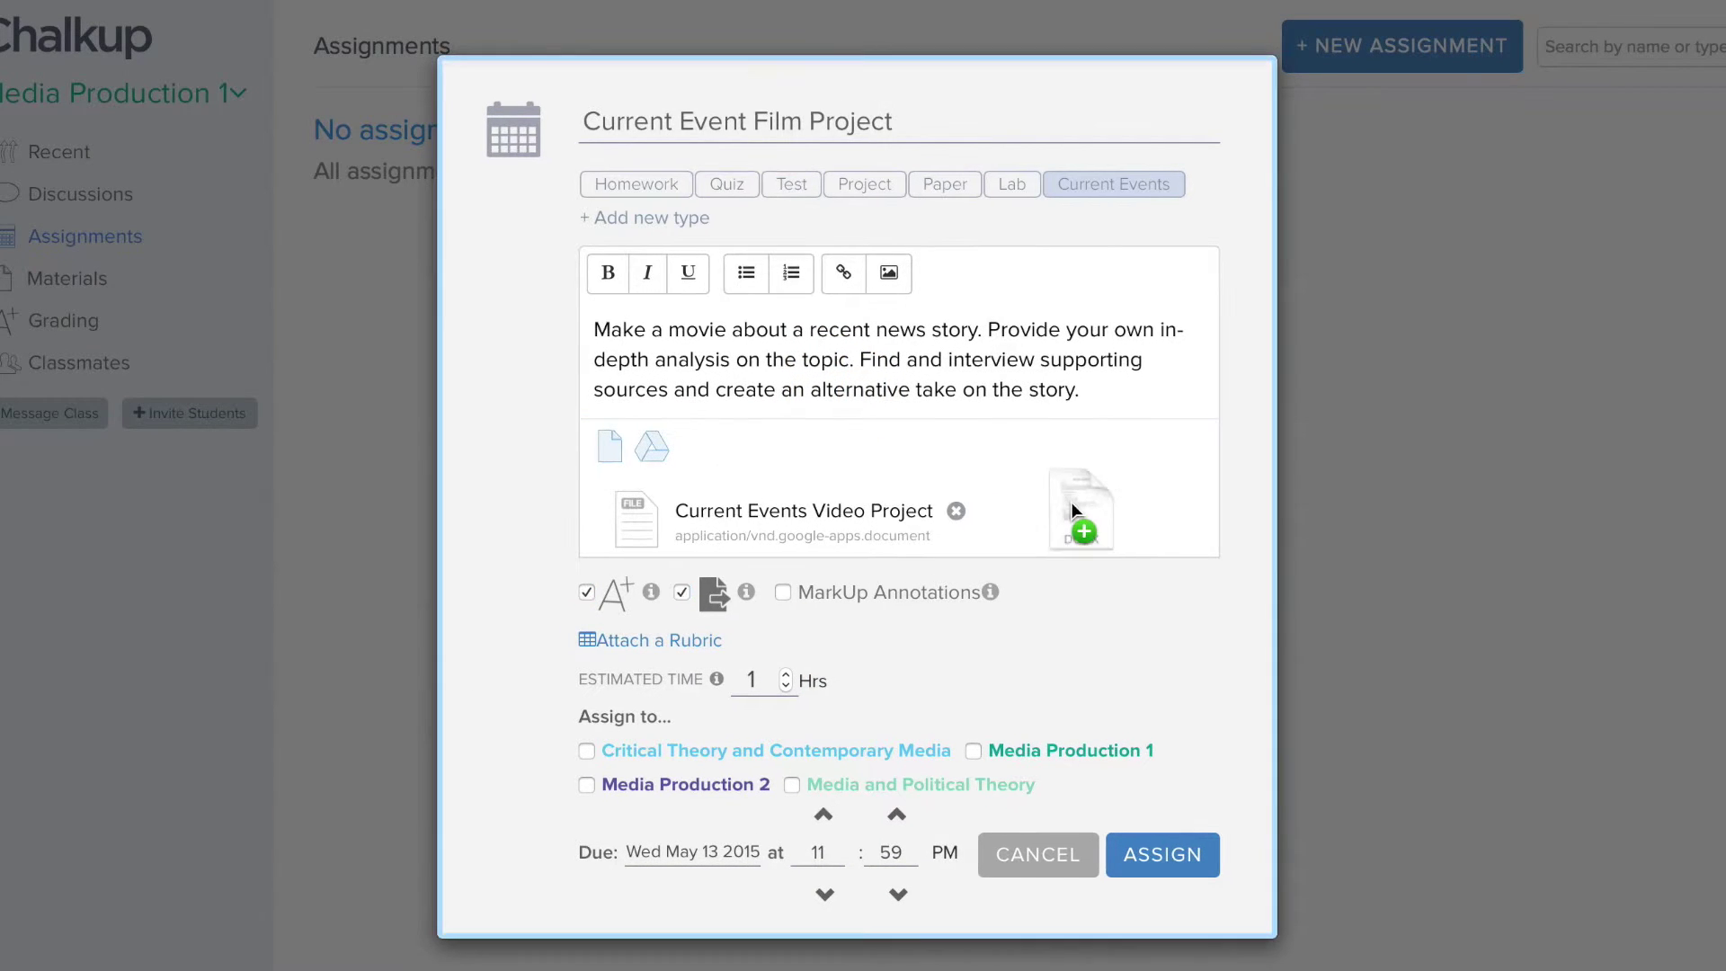
drag(1056, 515, 743, 644)
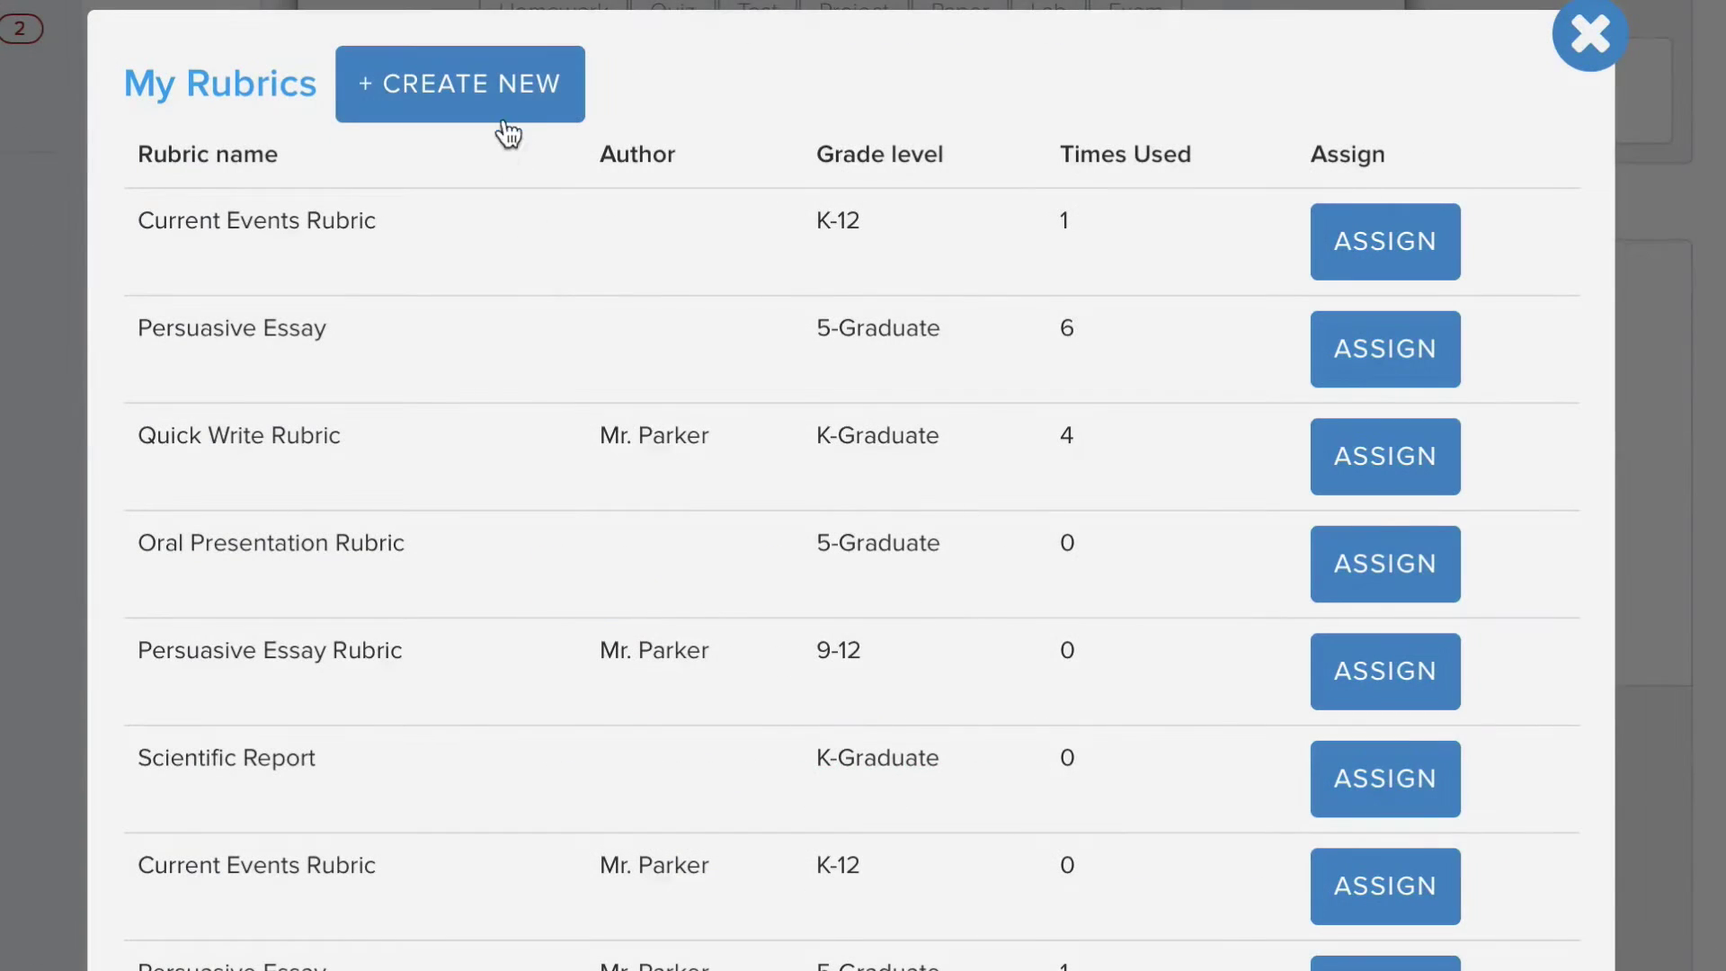
Step: Start a new rubric and cancel it, then raise the estimated time by one hour
click(501, 118)
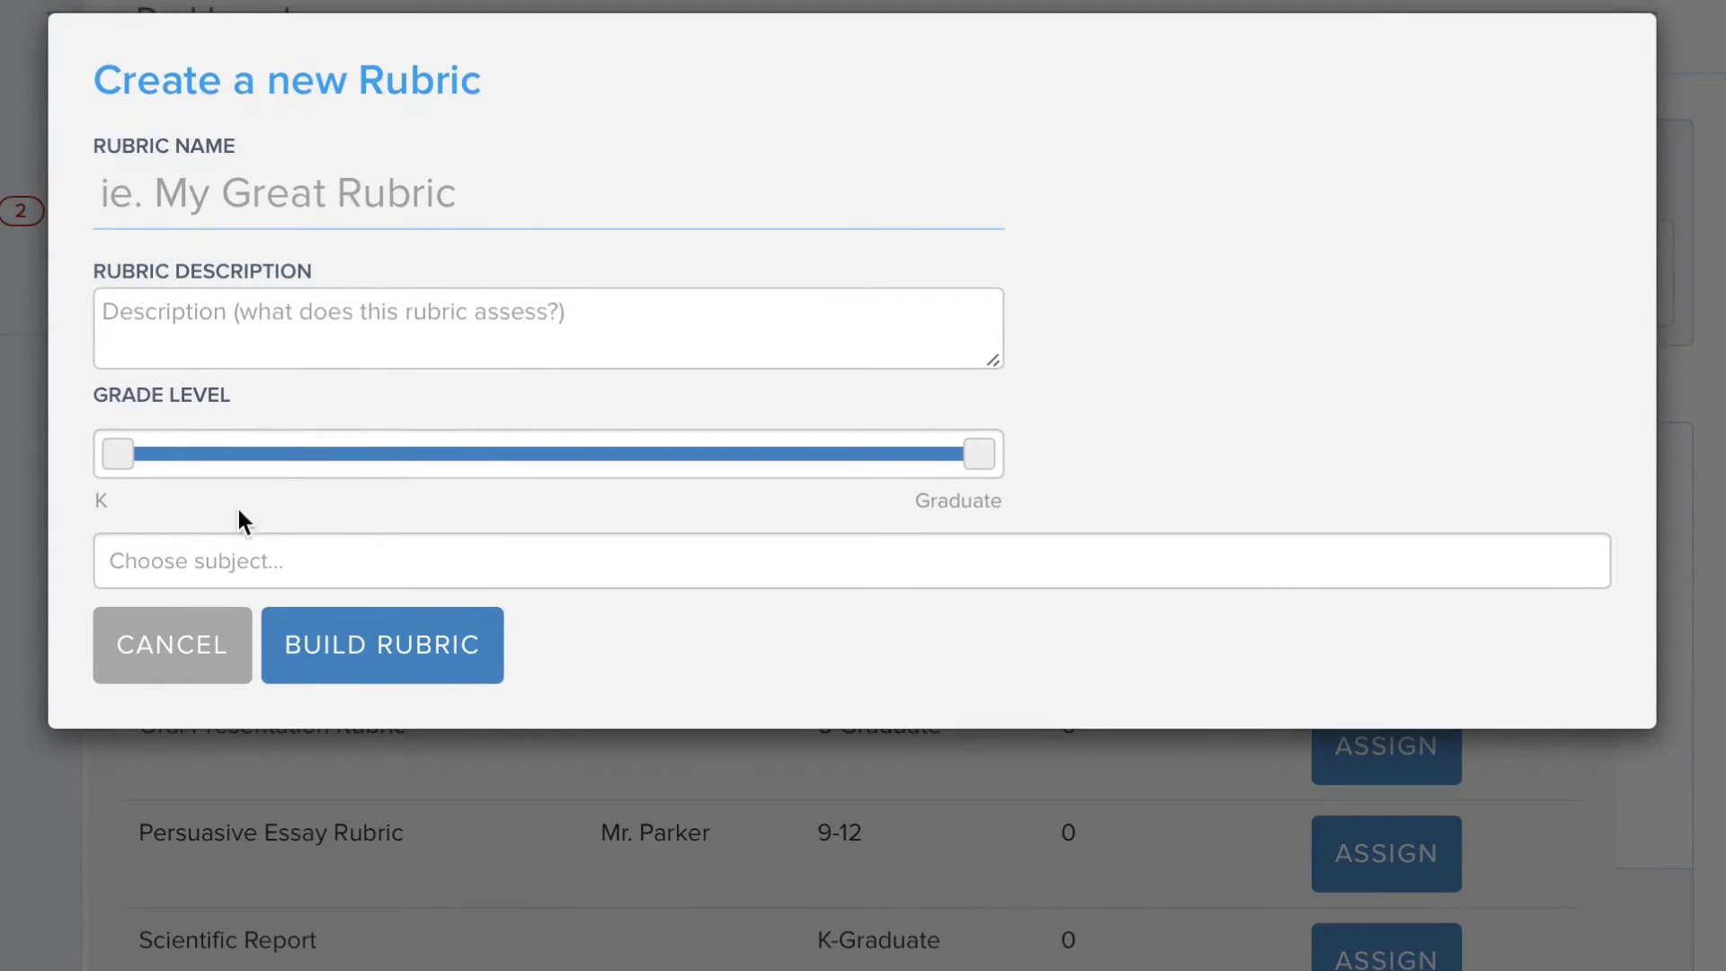
click(198, 634)
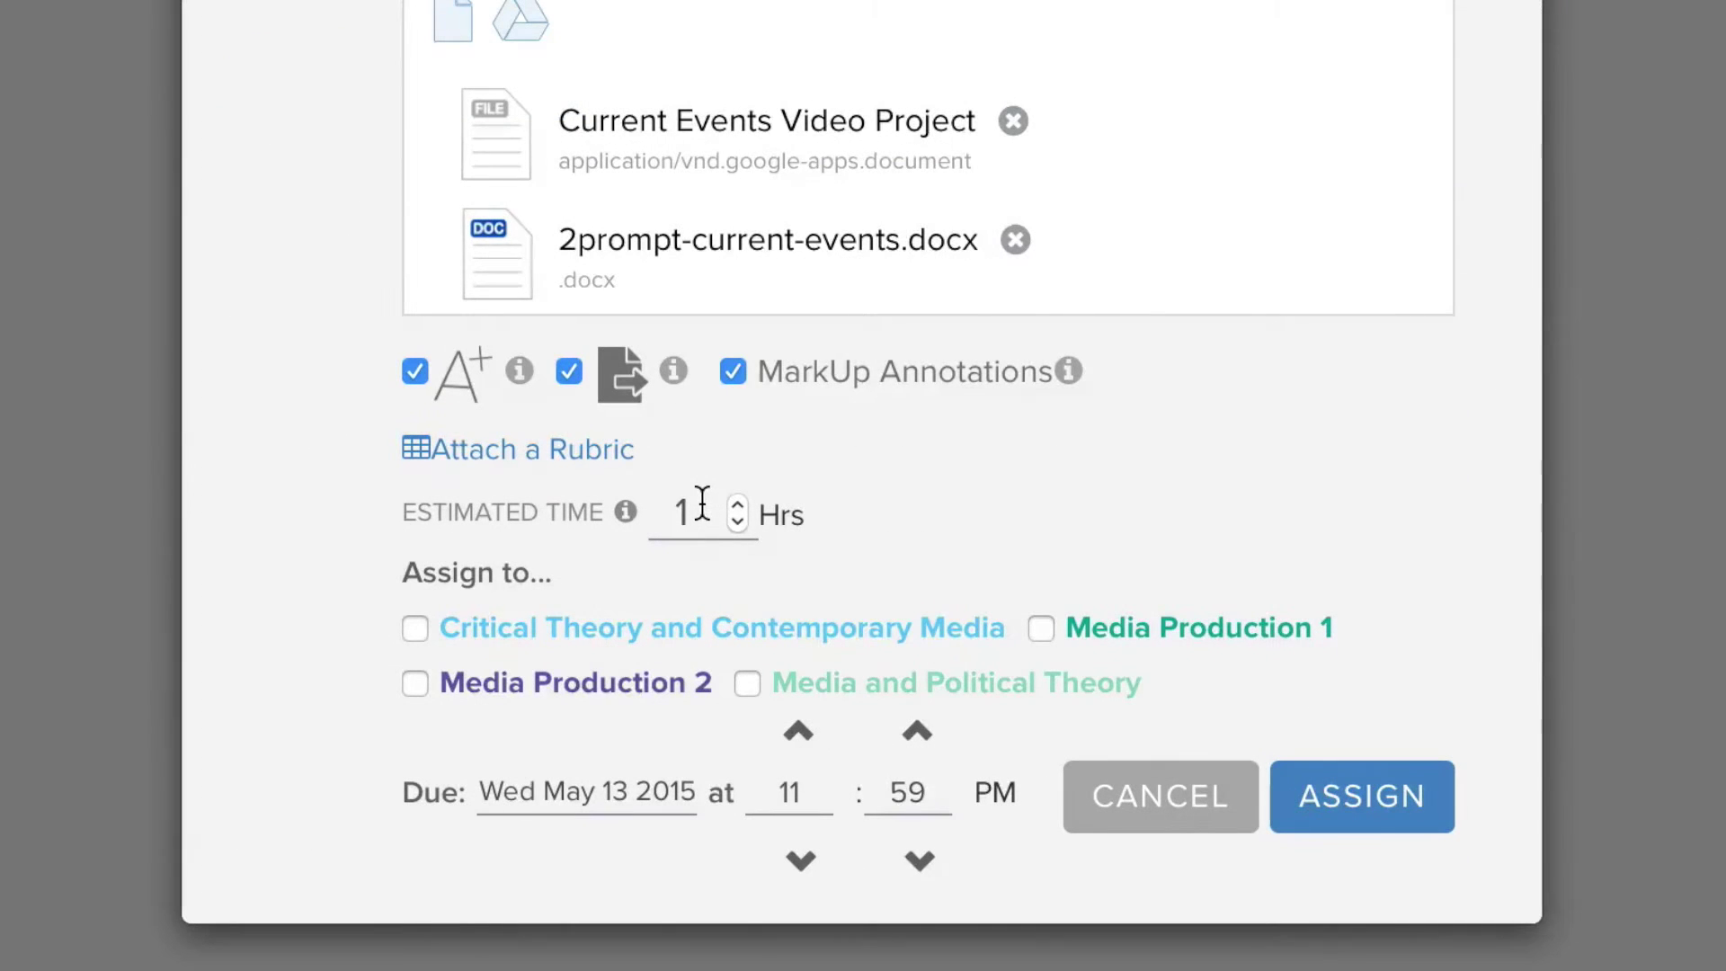
click(735, 507)
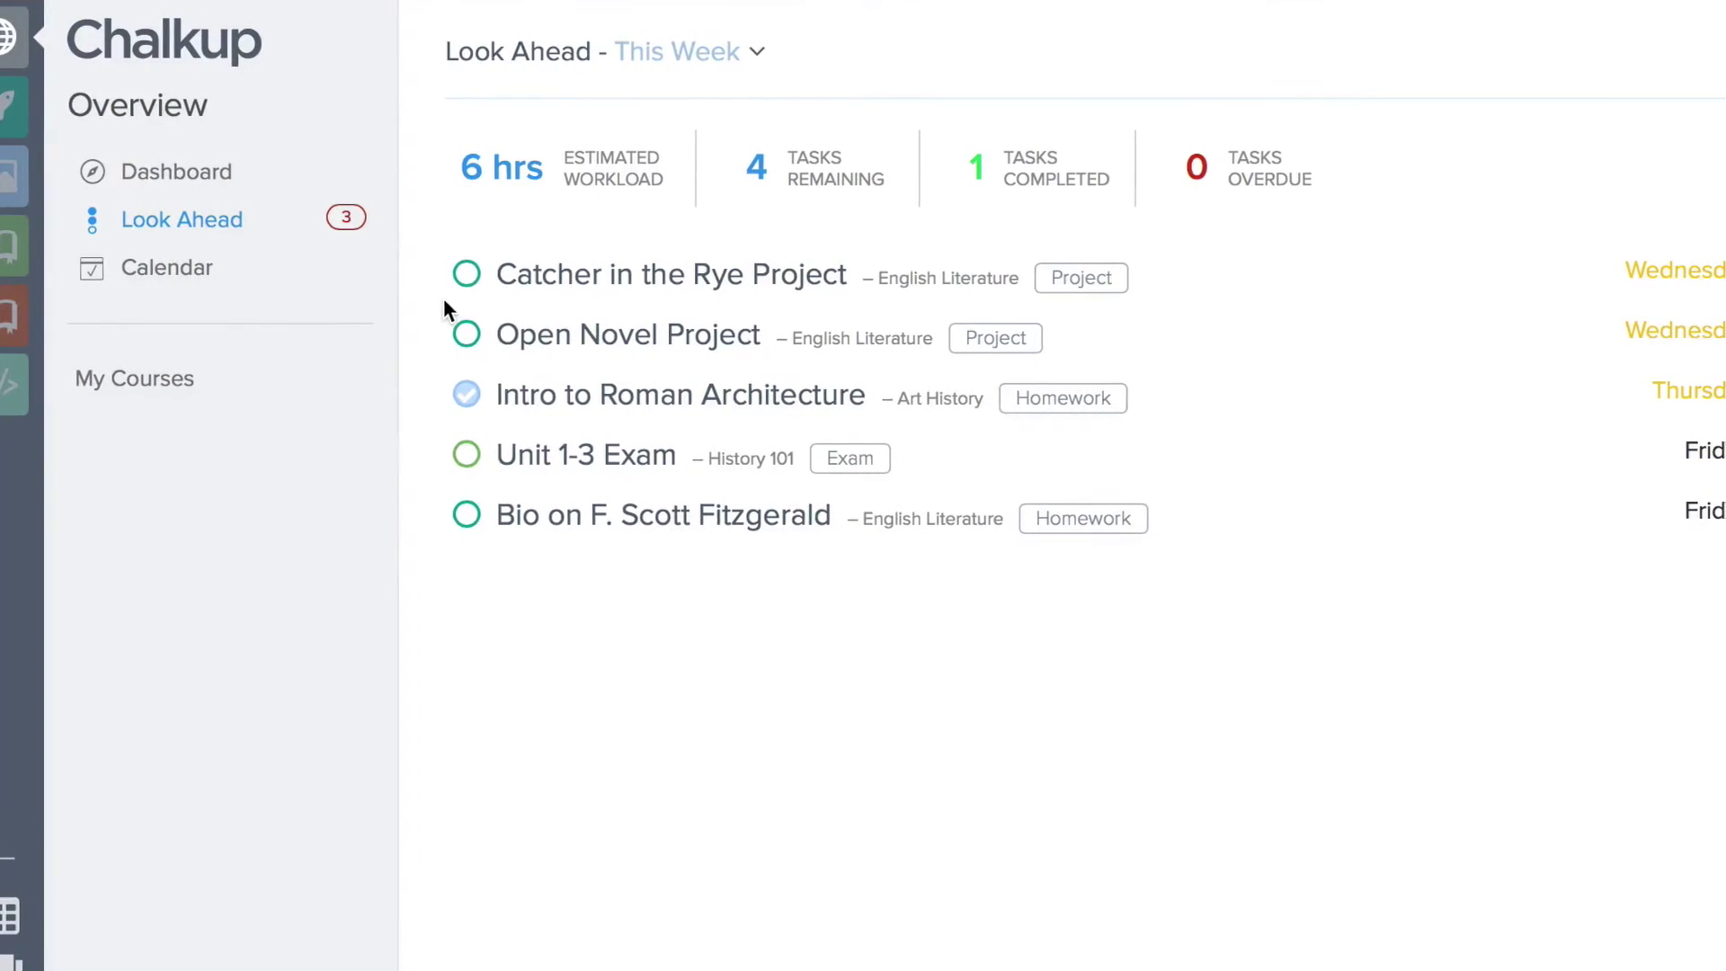
Step: Check off Catcher in the Rye Project, Open Novel Project and Unit 1-3 Exam in Look Ahead
click(434, 276)
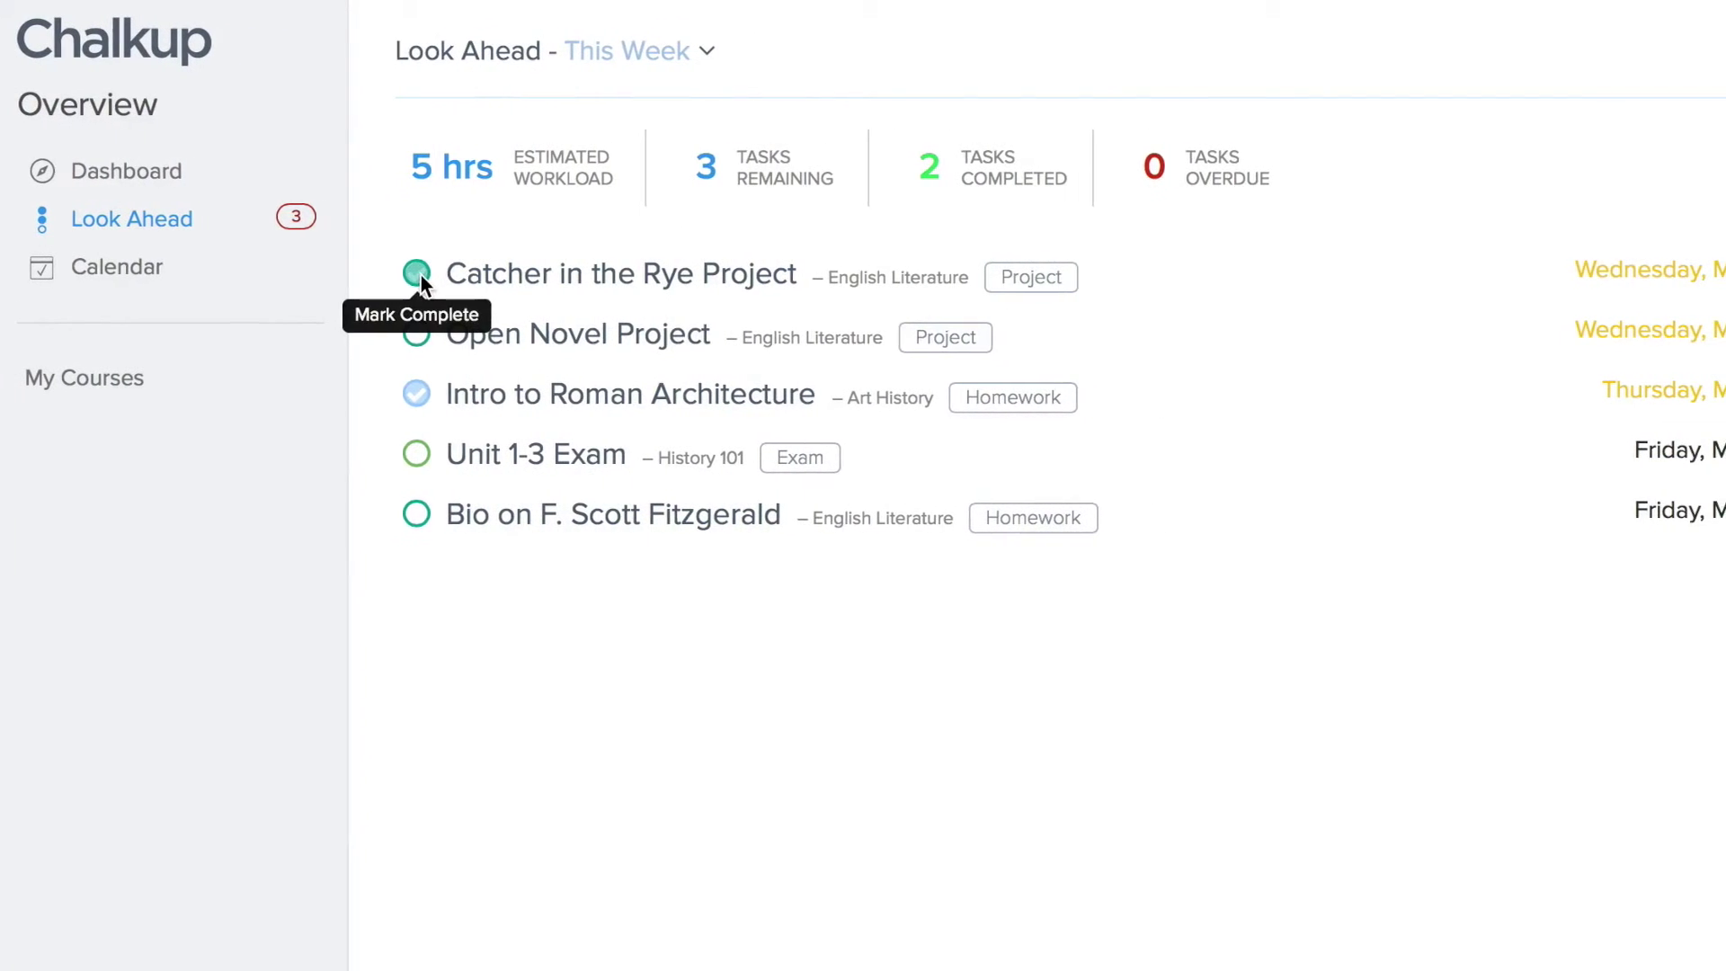
click(382, 335)
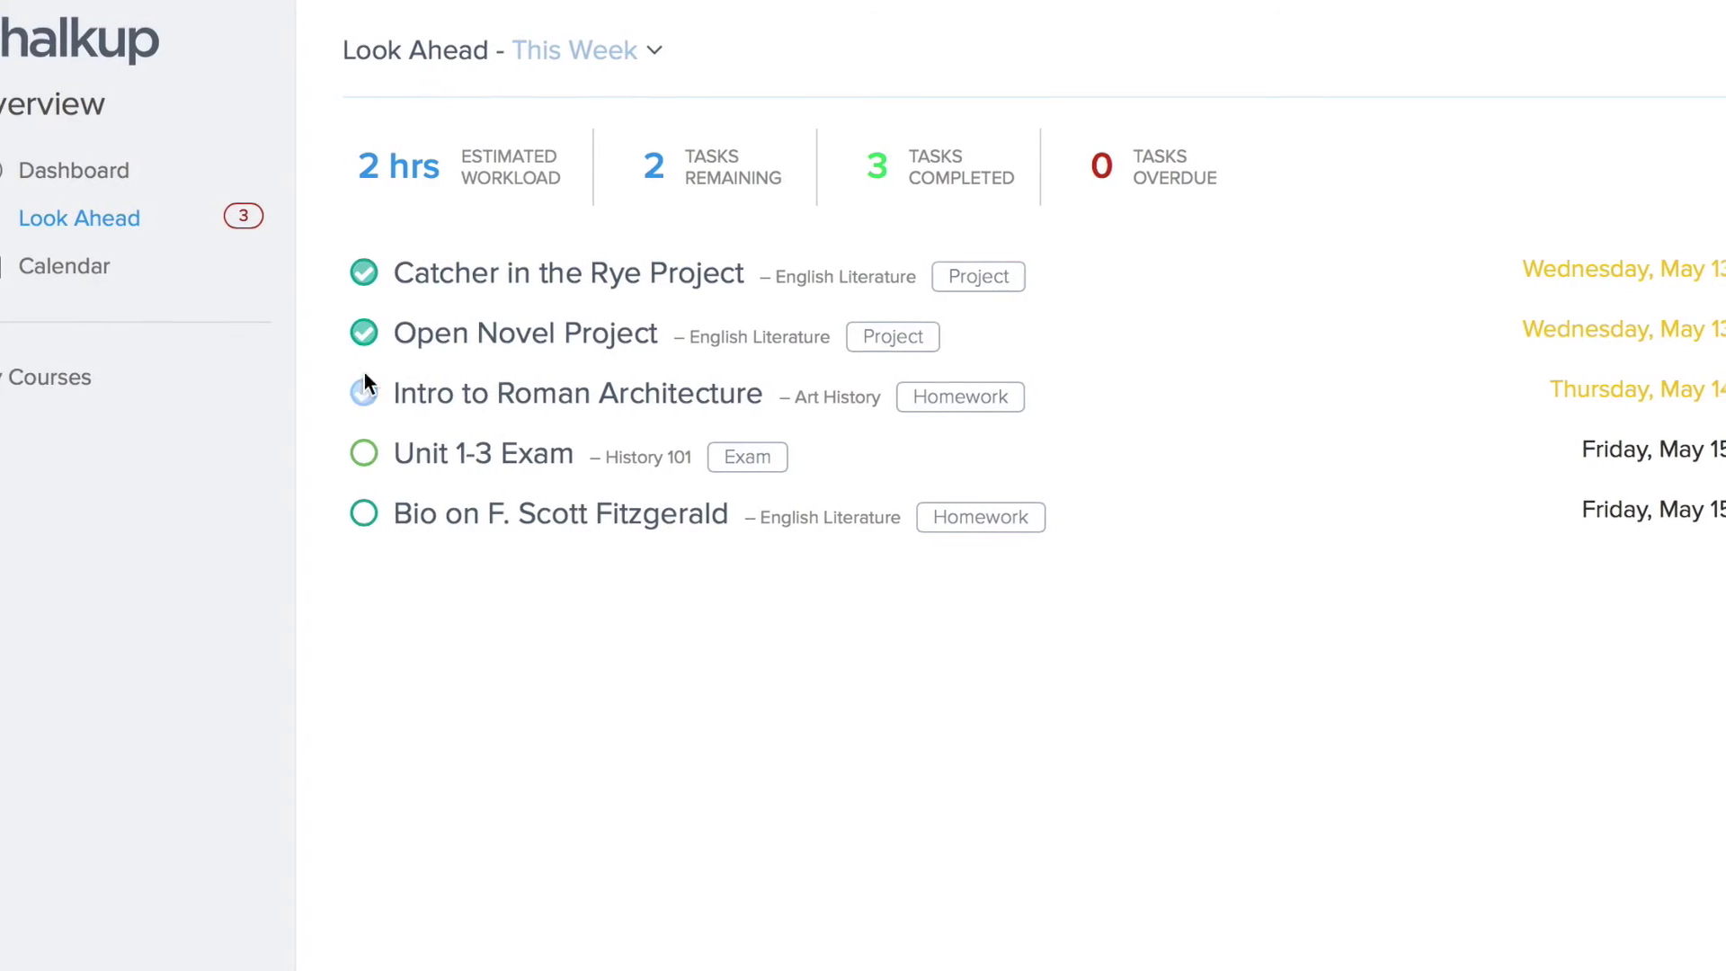
click(320, 455)
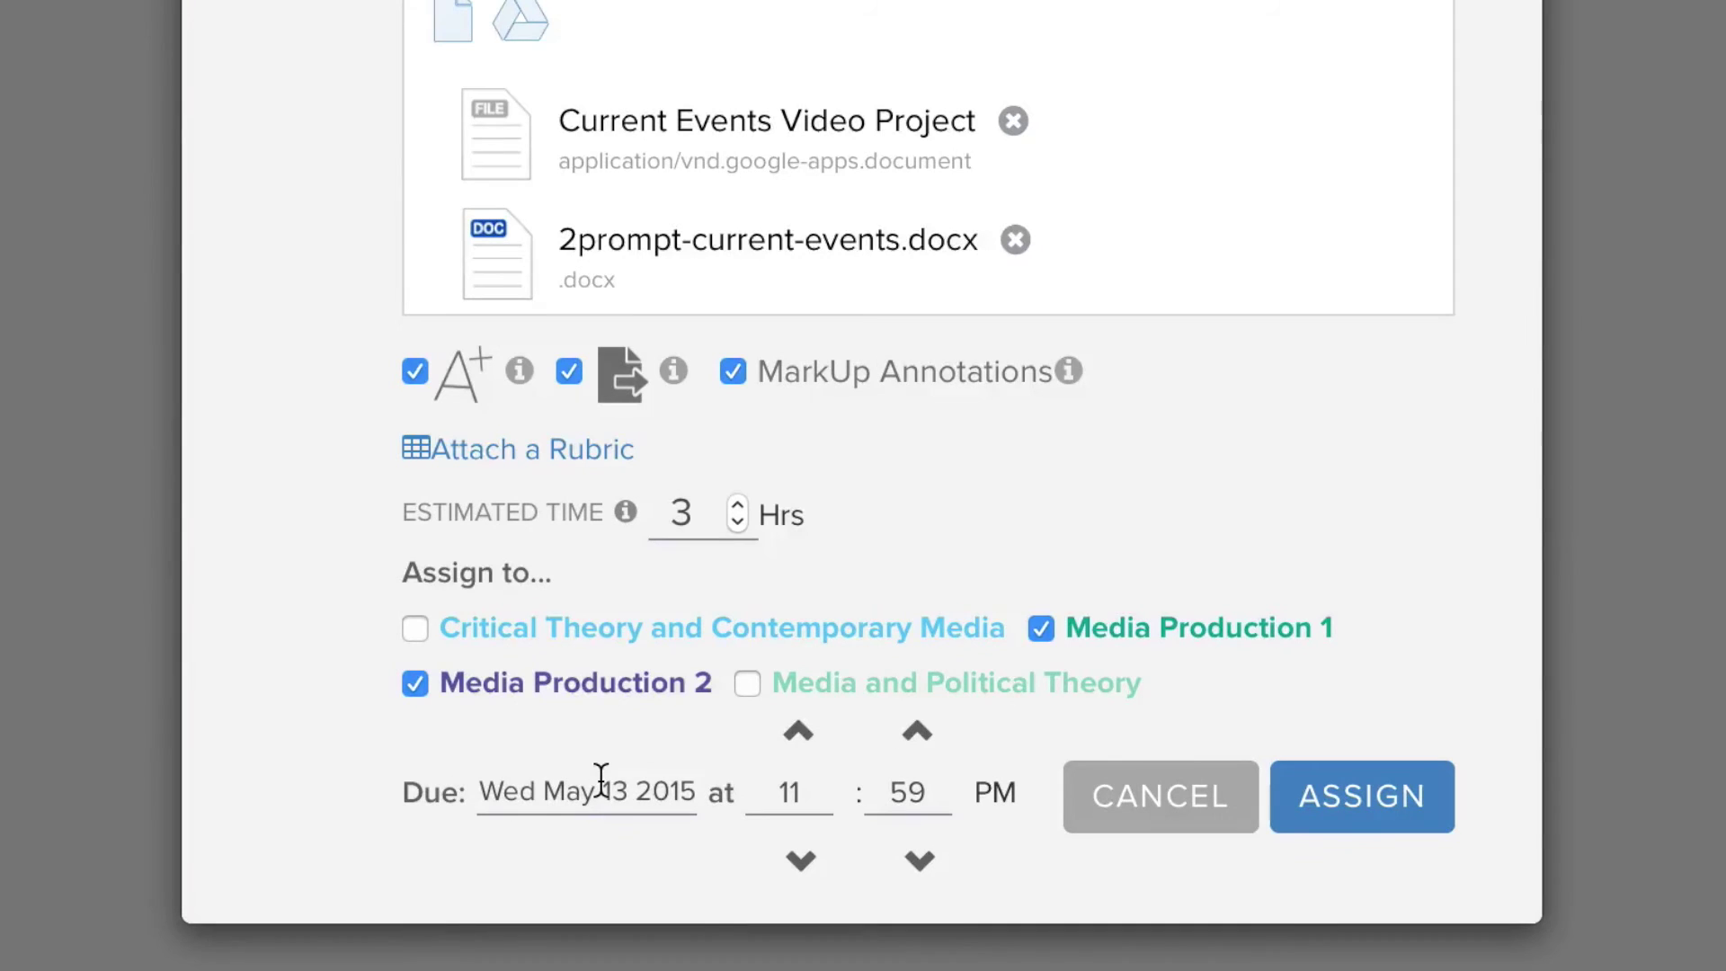
Step: Assign the film project to Media Production 1 and 2, then open its May 13 calendar event
click(1362, 791)
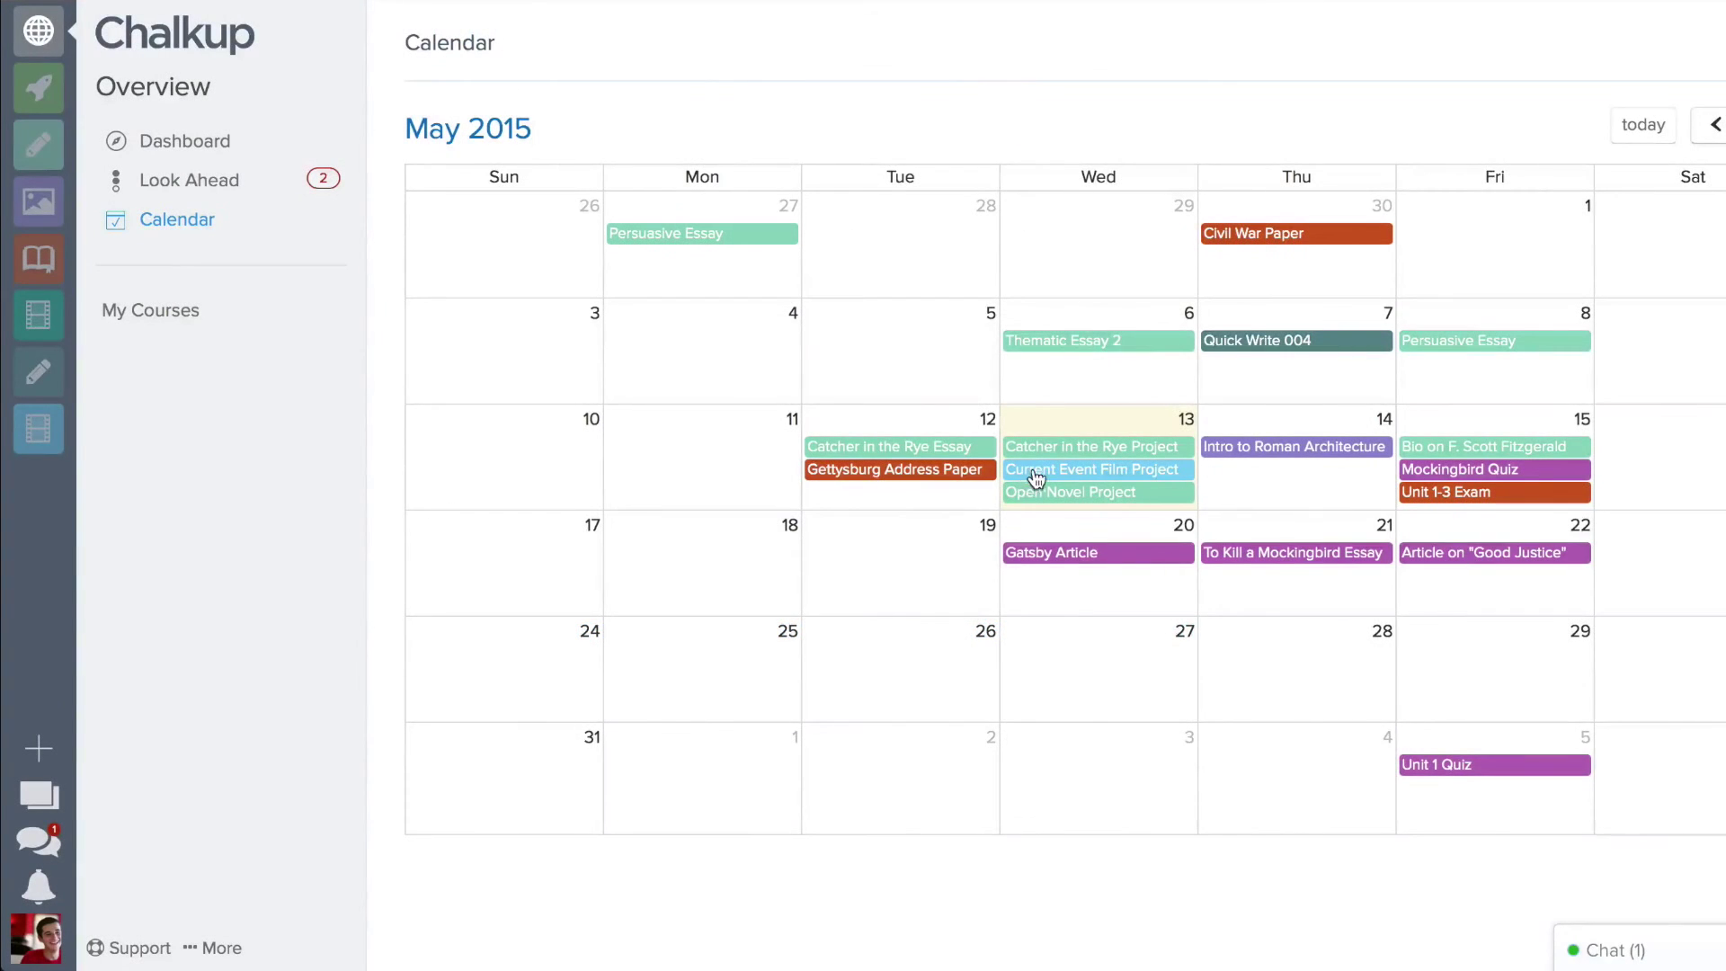
click(1049, 473)
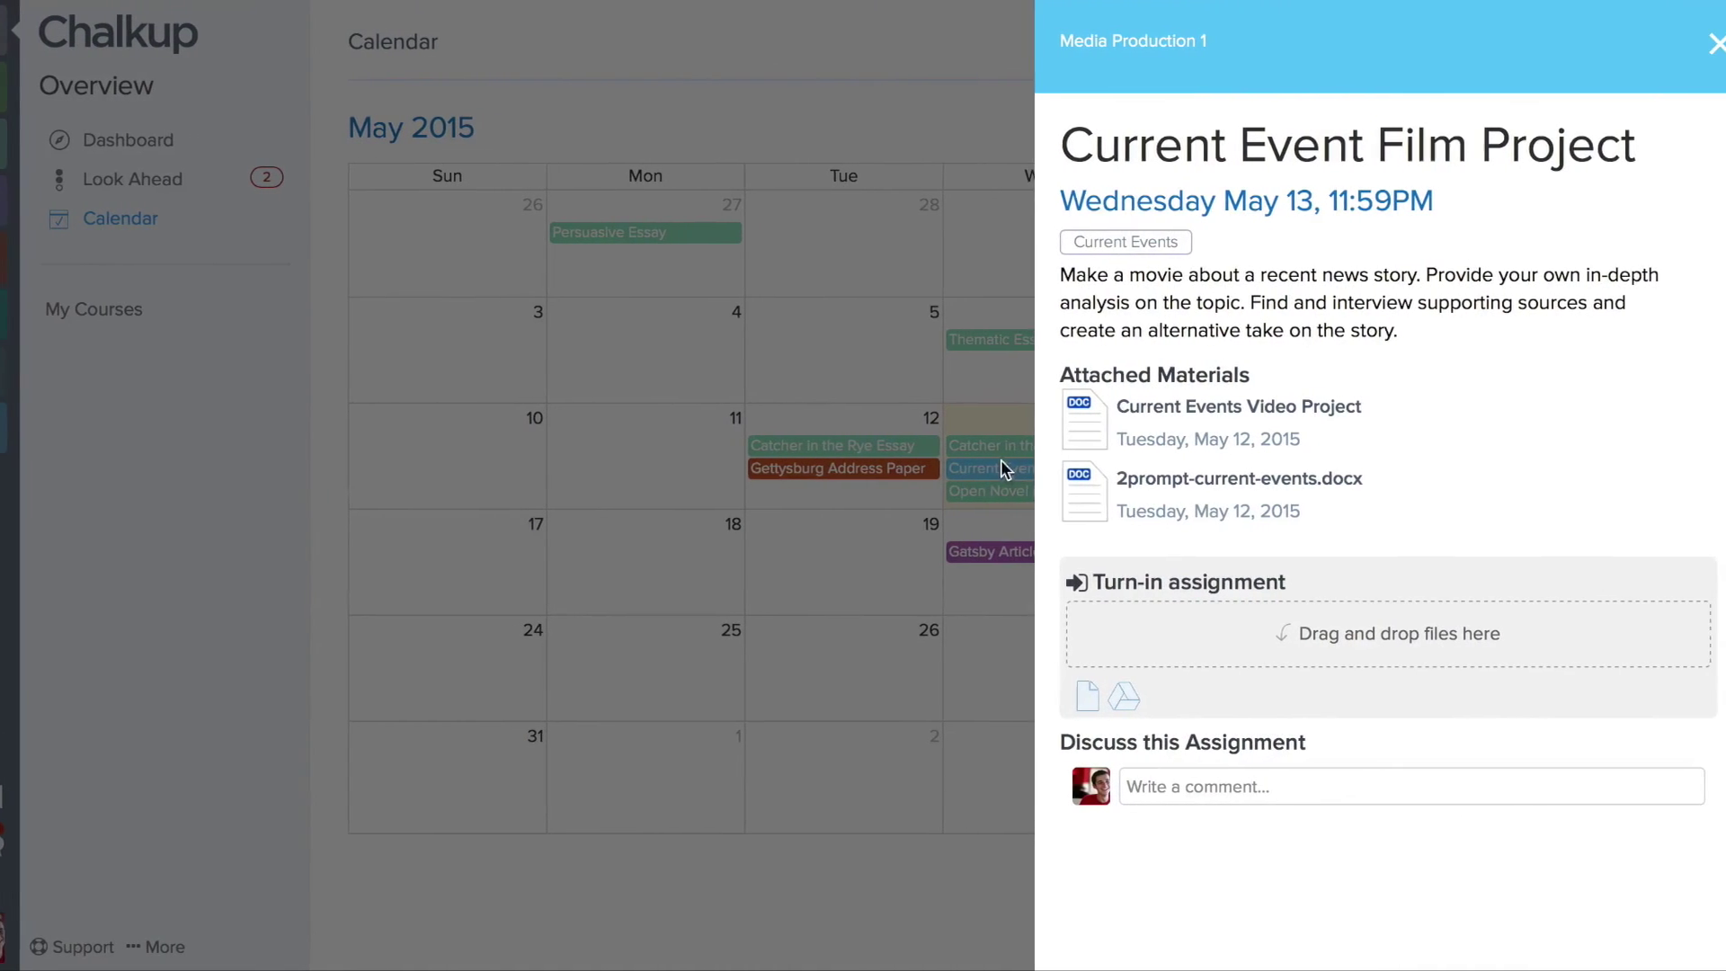